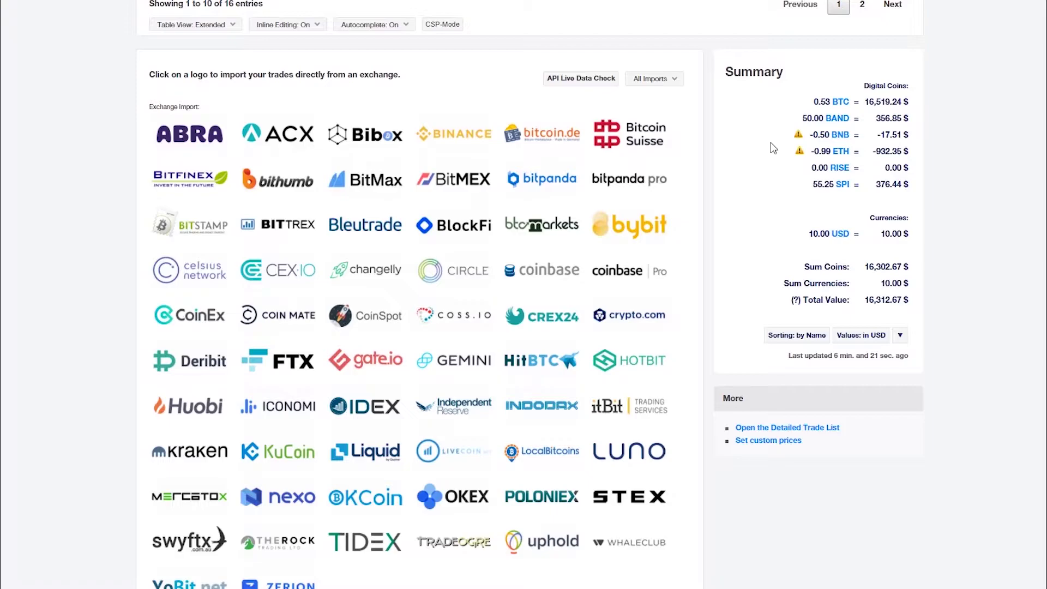
Open the Balance by Exchange report and scroll to Kraken's -0.50000000 BTC balance
scroll(773, 147, up, 10)
mouse_move(507, 84)
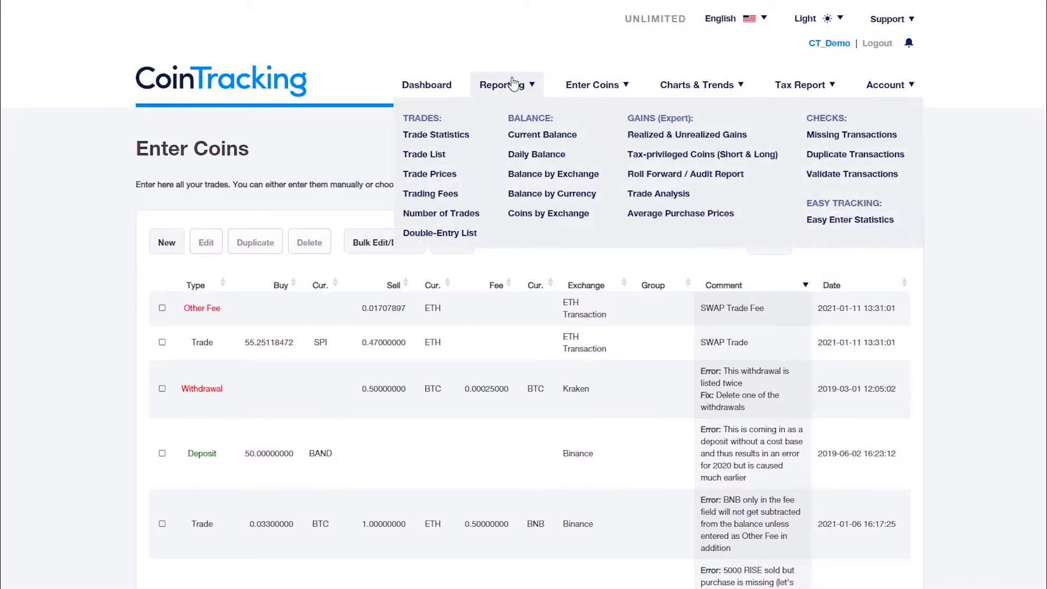
click(532, 175)
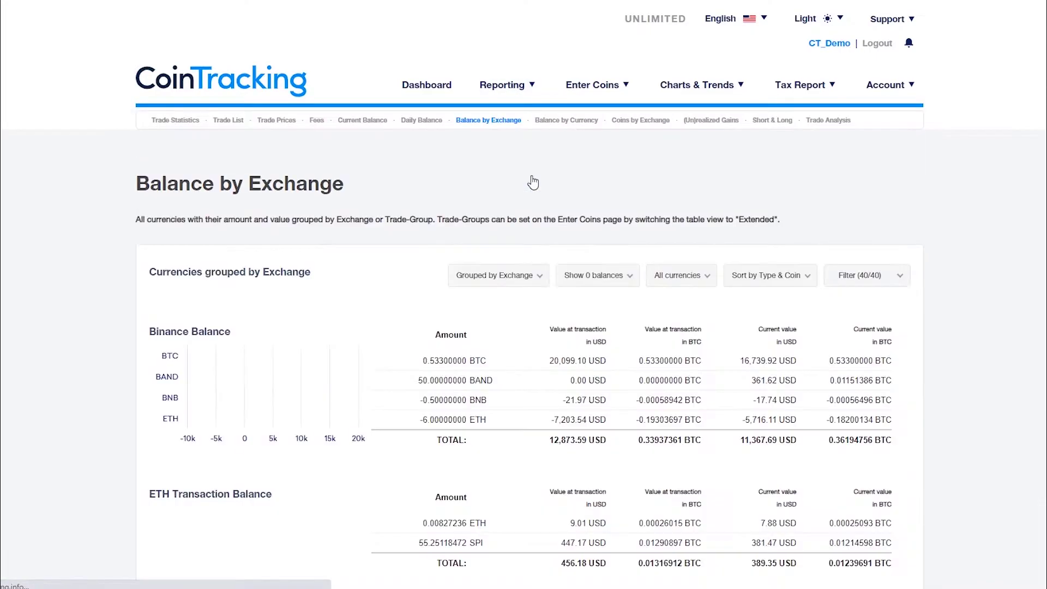
scroll(532, 183, down, 5)
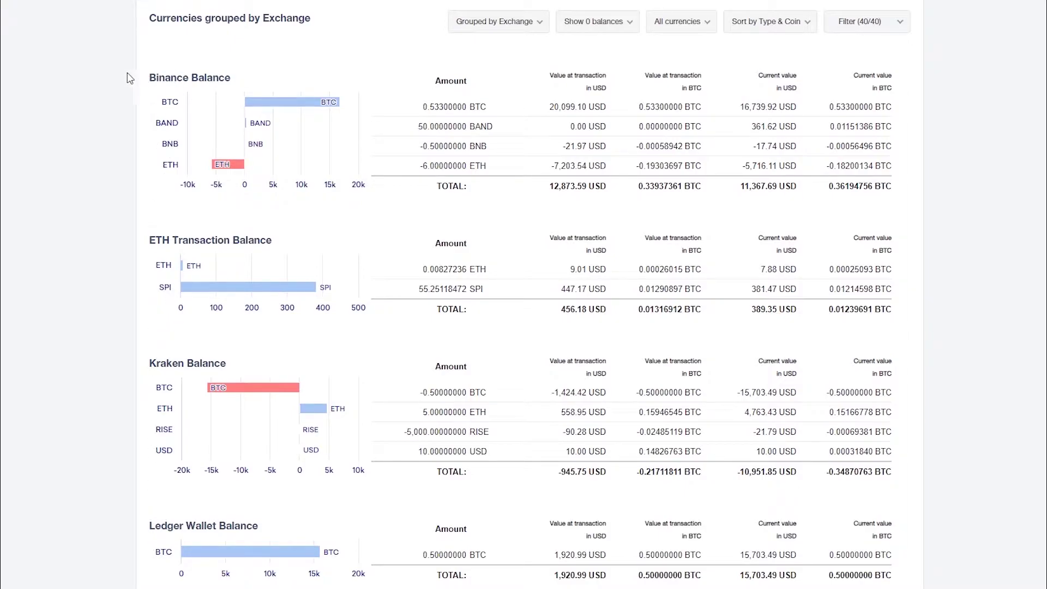
Open the Bittrex API import page from the exchange import logos
scroll(112, 77, up, 5)
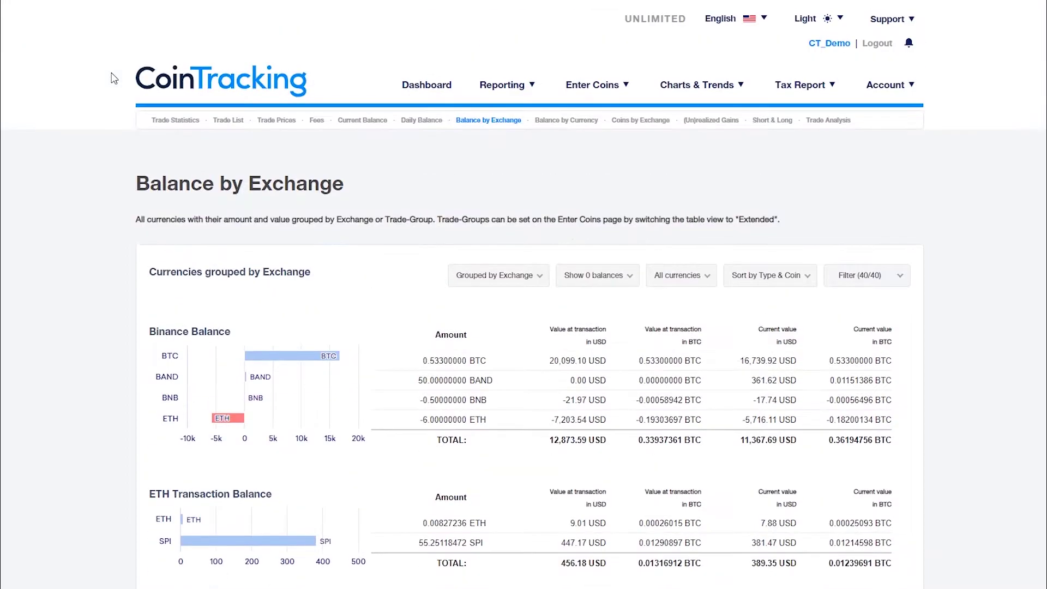
mouse_move(582, 89)
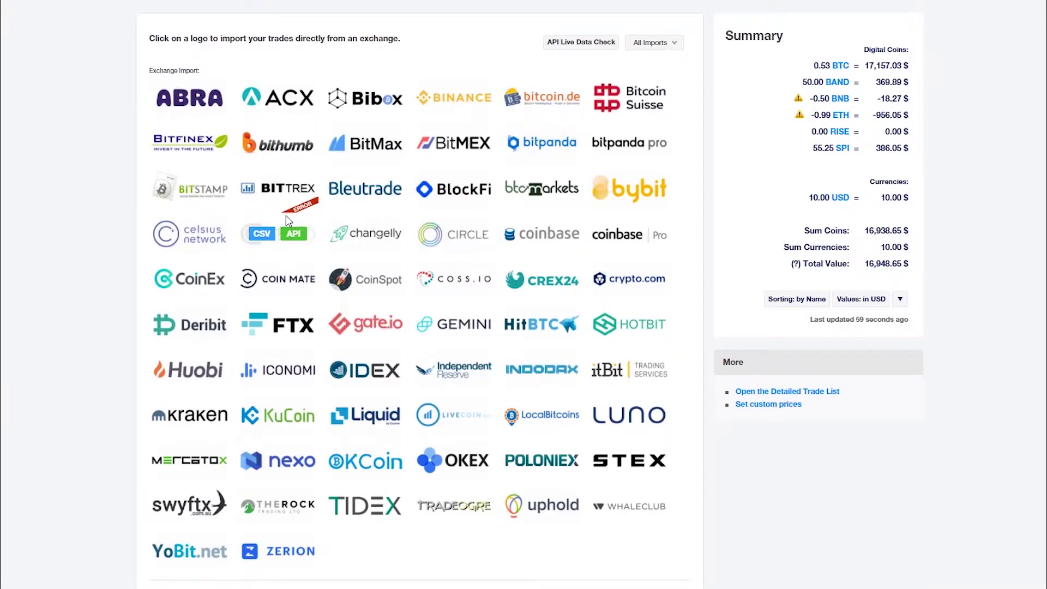
mouse_move(295, 212)
click(294, 188)
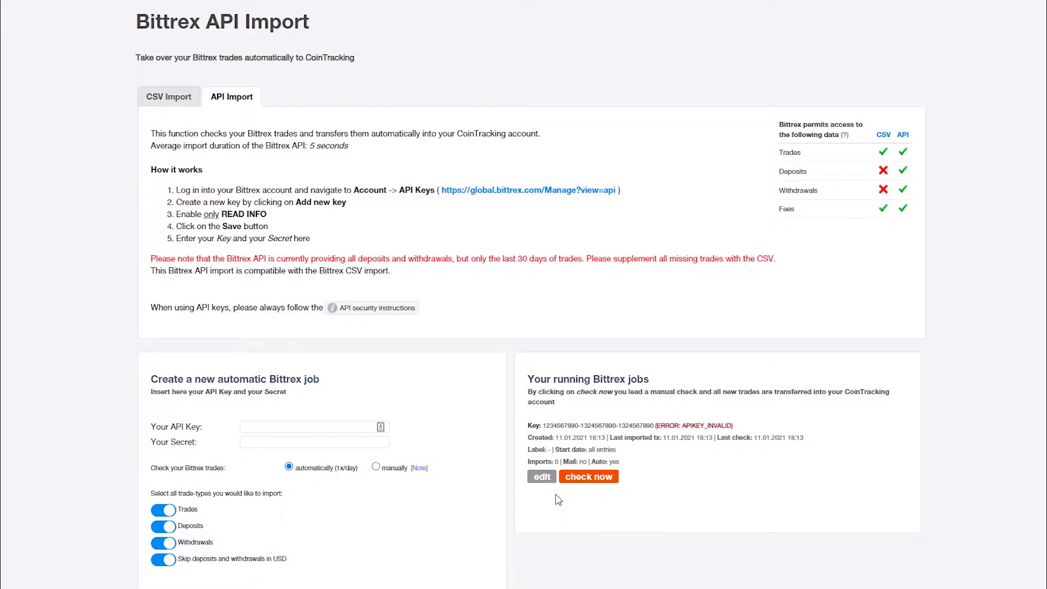
Delete the erroring Bittrex API import job and head back to Enter Coins
click(542, 478)
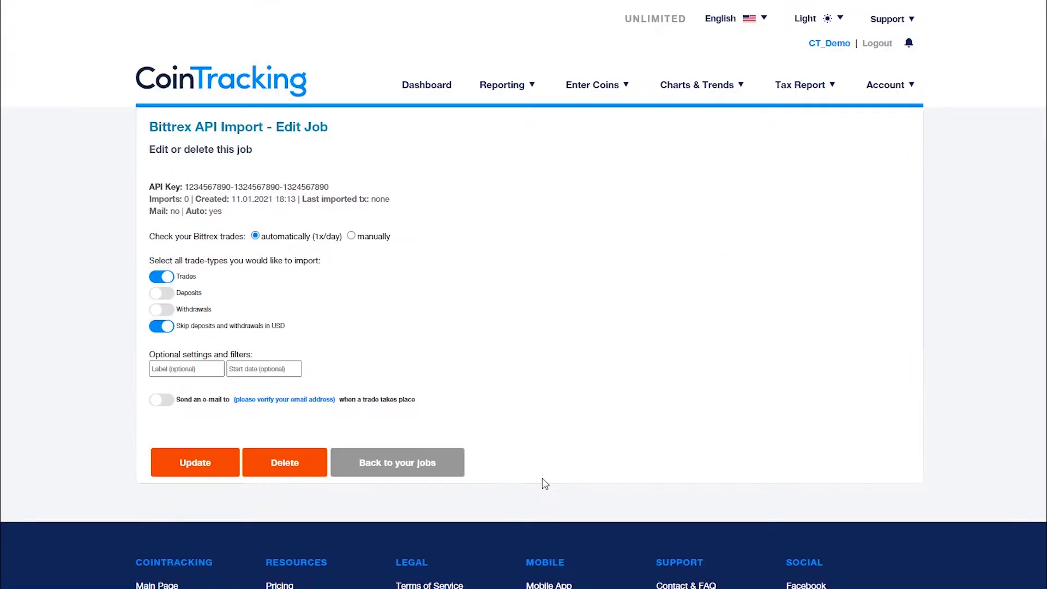
click(285, 465)
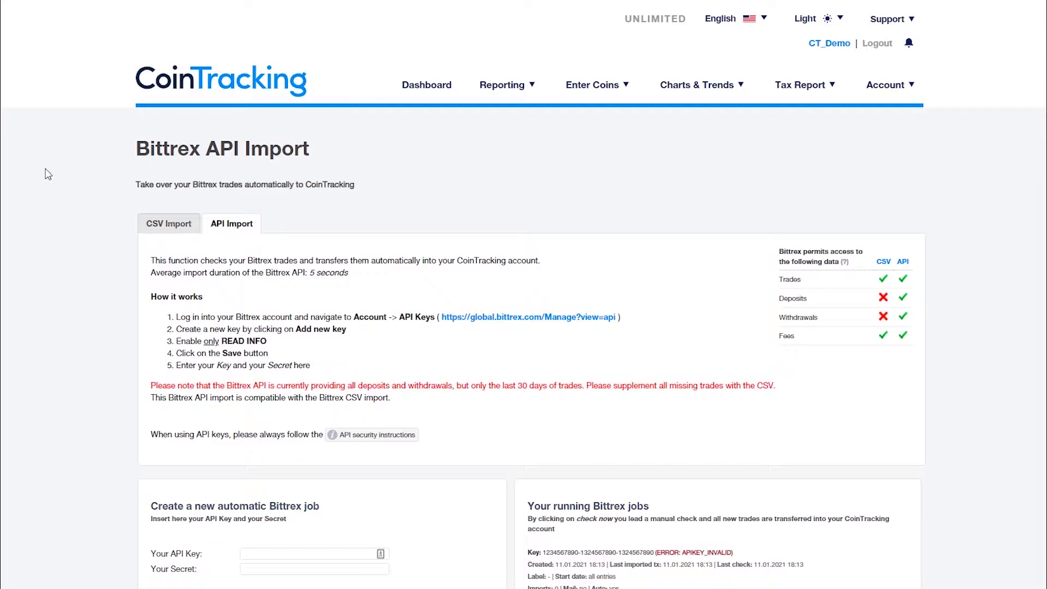
mouse_move(588, 92)
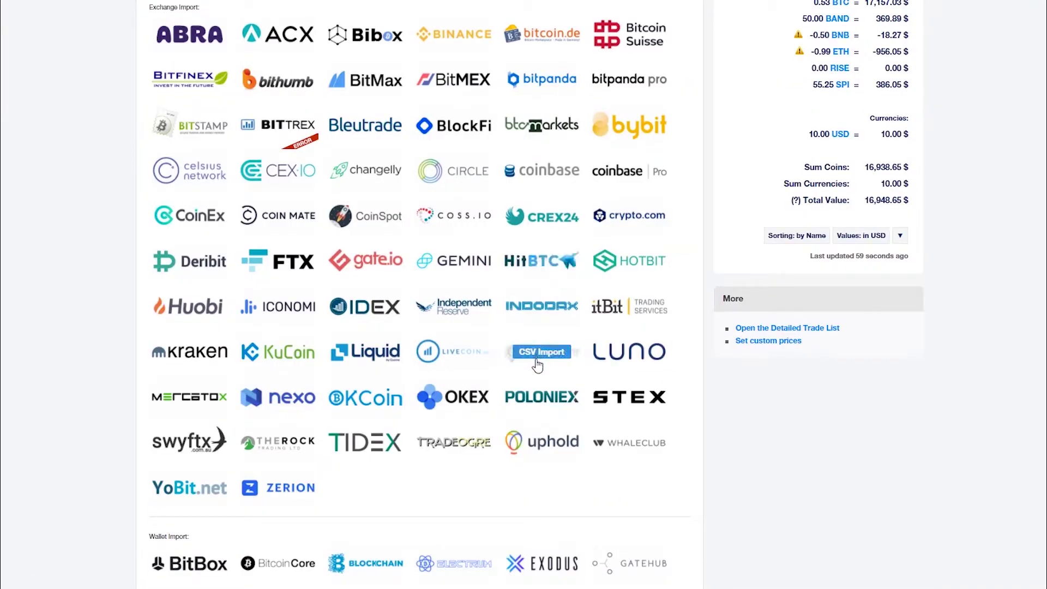
mouse_move(529, 401)
click(526, 399)
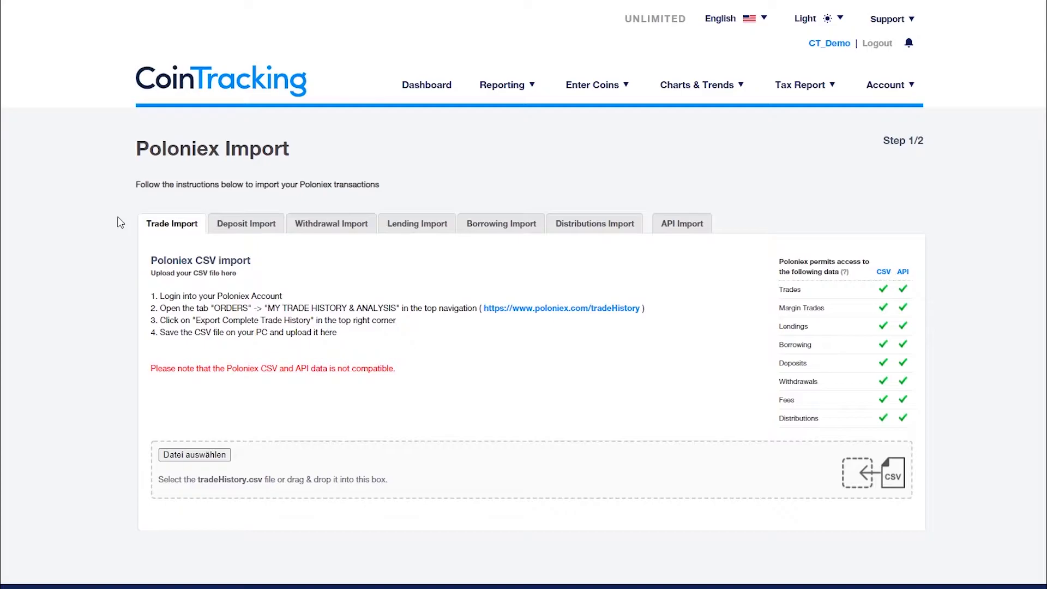
click(590, 87)
mouse_move(439, 37)
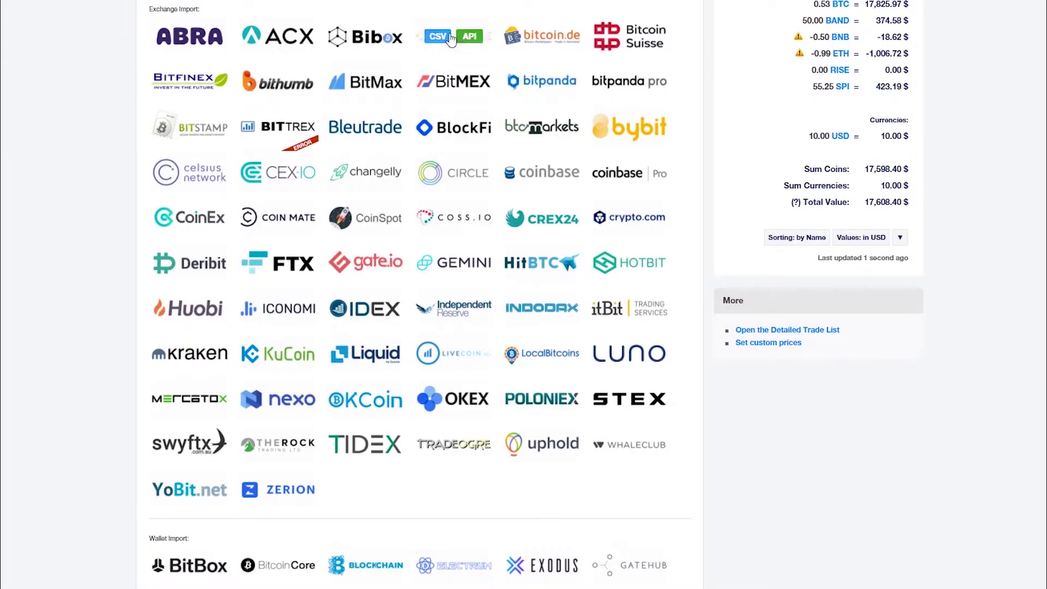
click(438, 37)
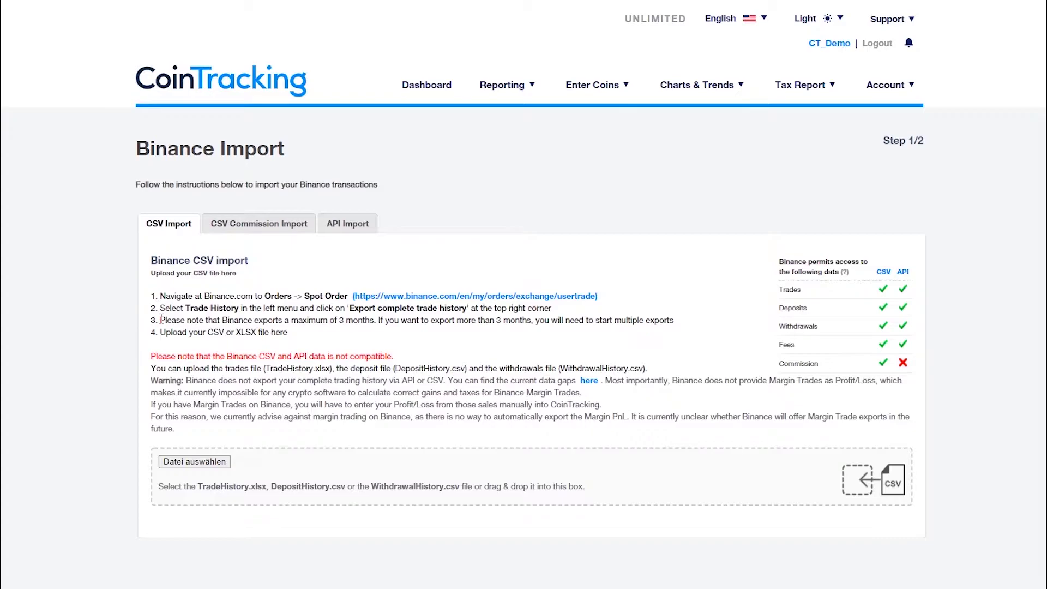
drag(161, 320, 675, 320)
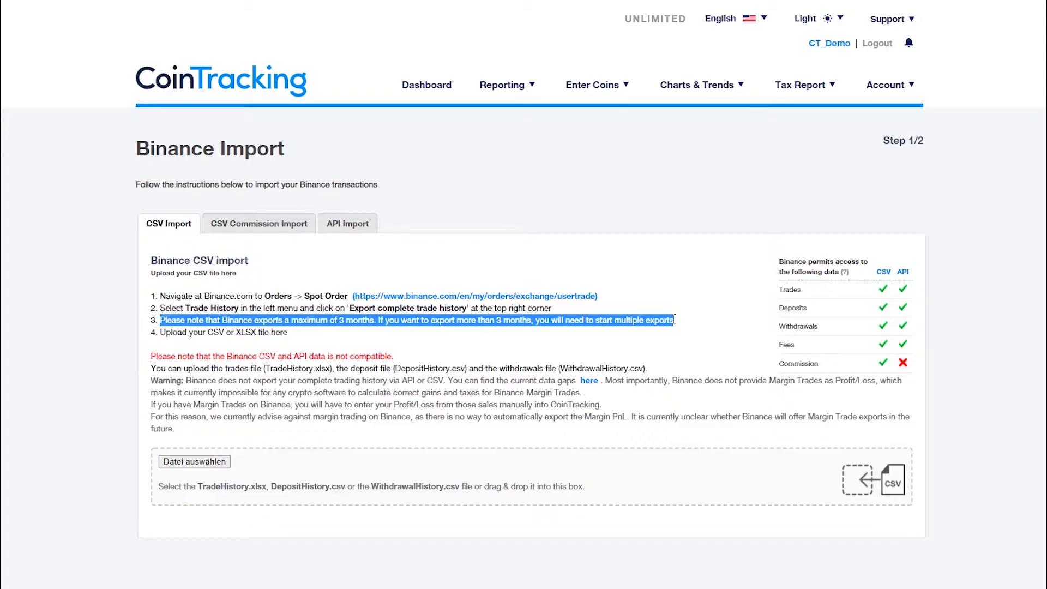
click(674, 321)
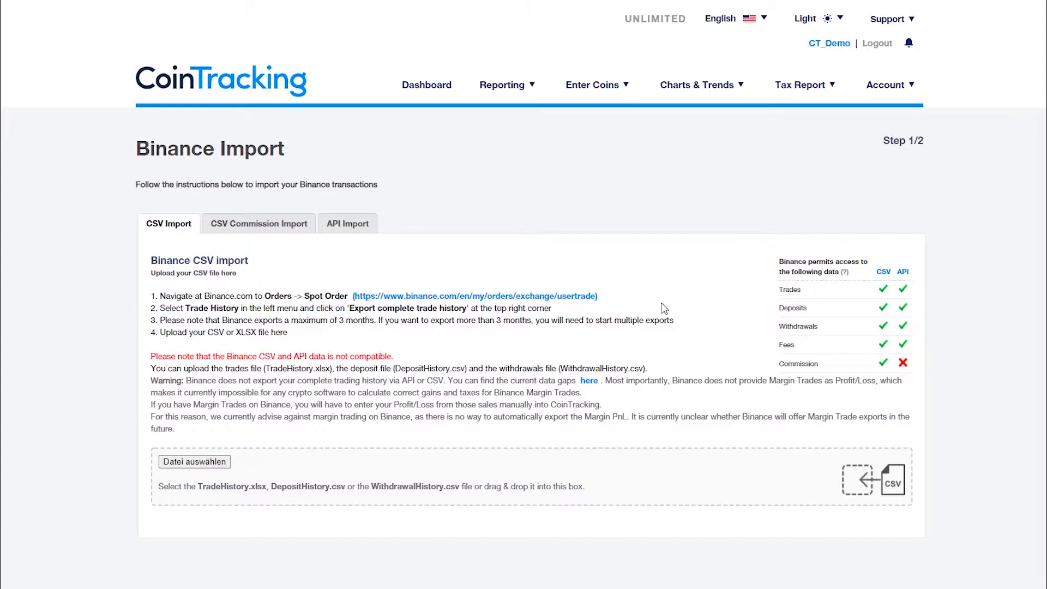
click(591, 89)
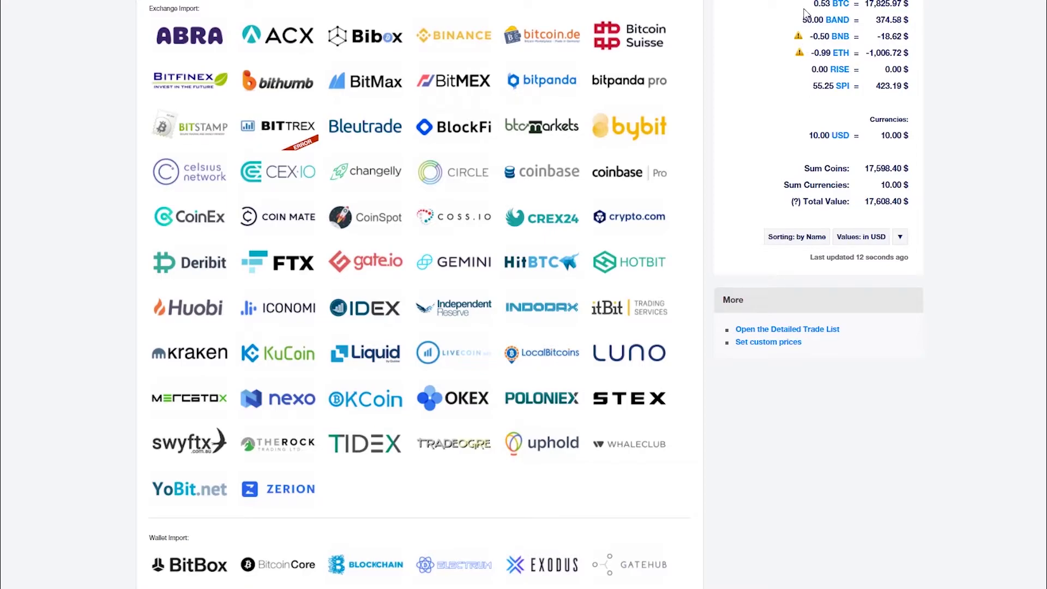
click(360, 84)
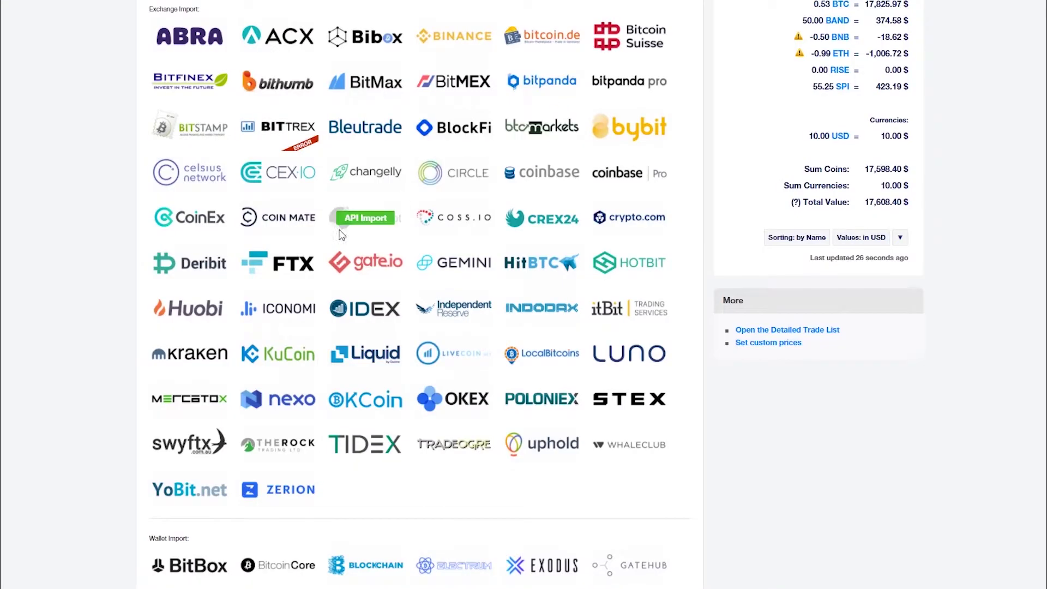
click(170, 356)
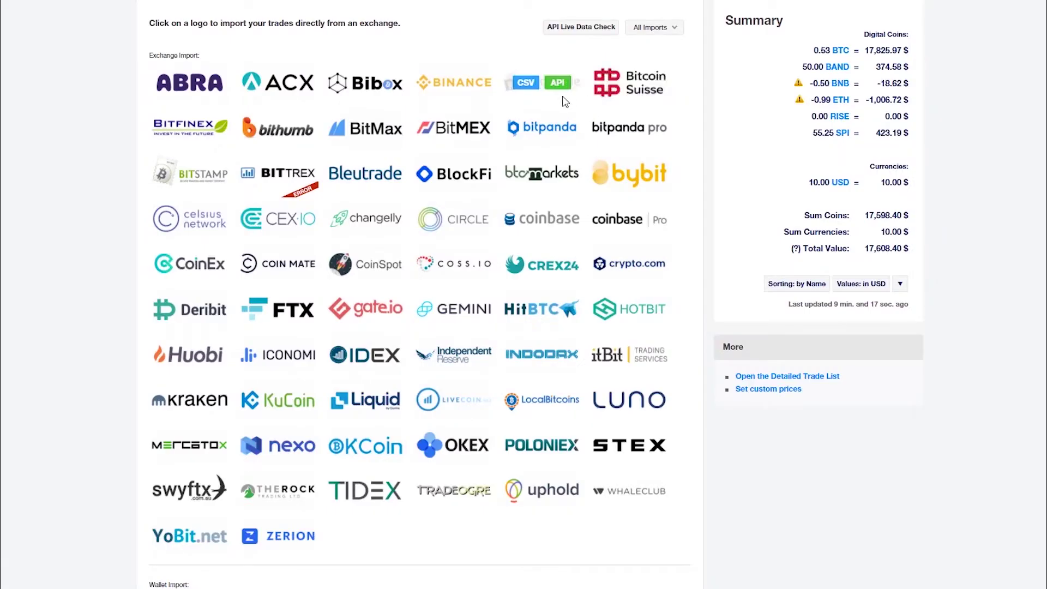
mouse_move(528, 124)
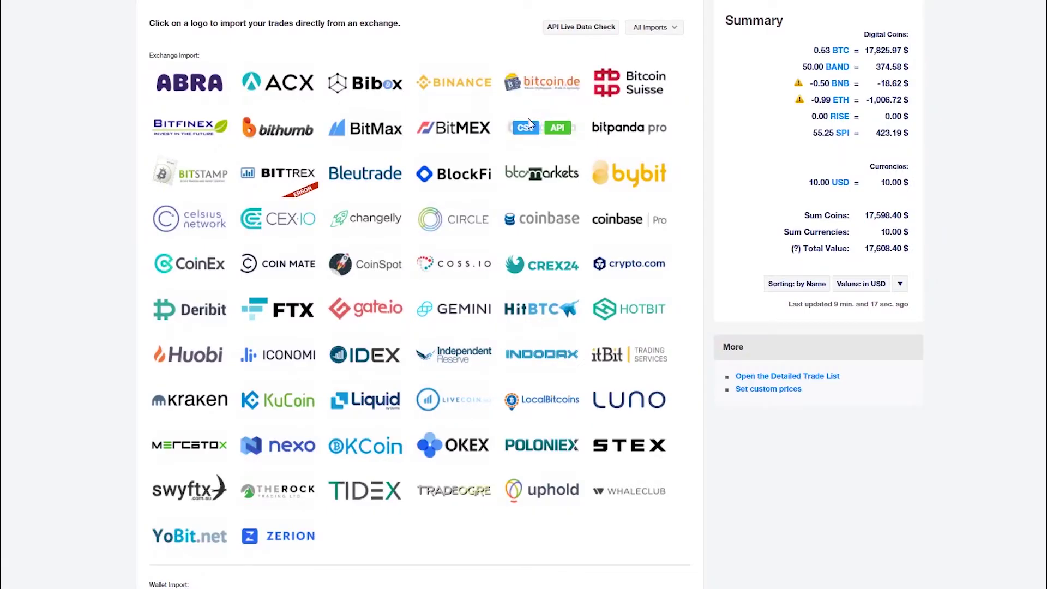
click(526, 131)
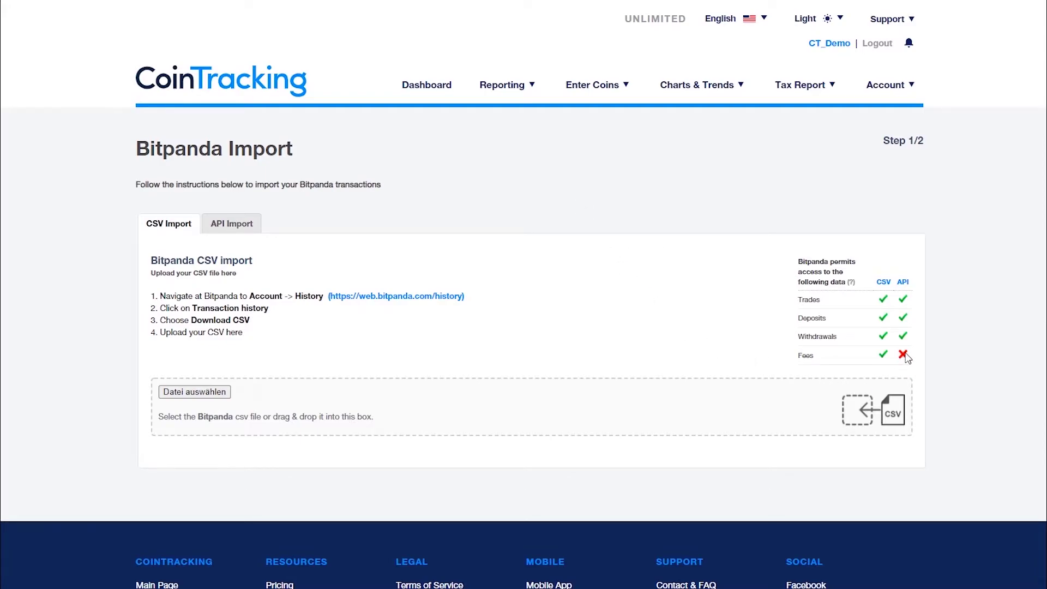
click(594, 94)
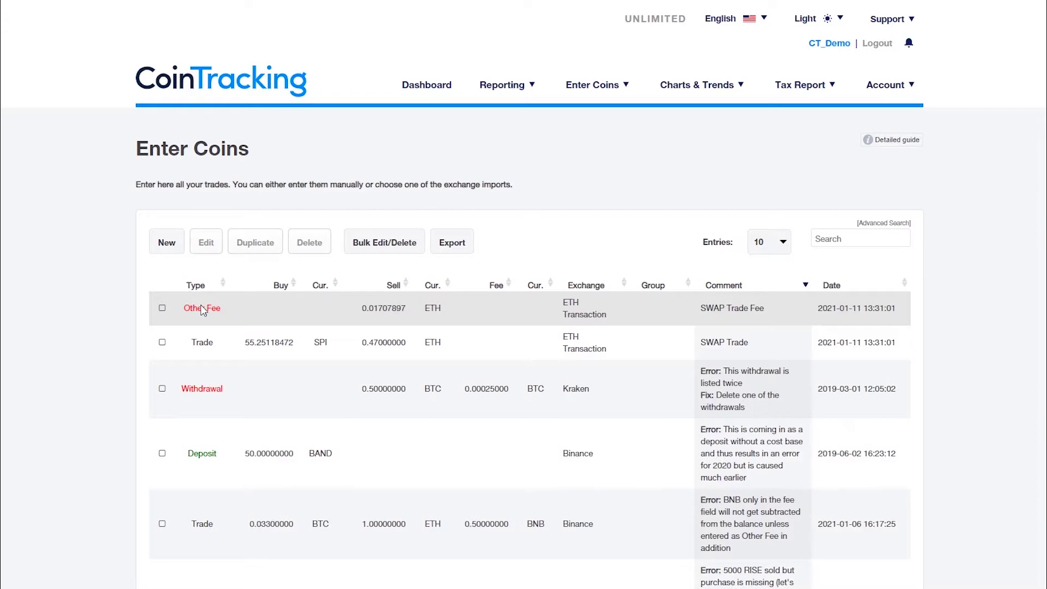
Discard the new-transaction form and scroll back to the exchange logos and 28,917.69 $ Summary
click(170, 243)
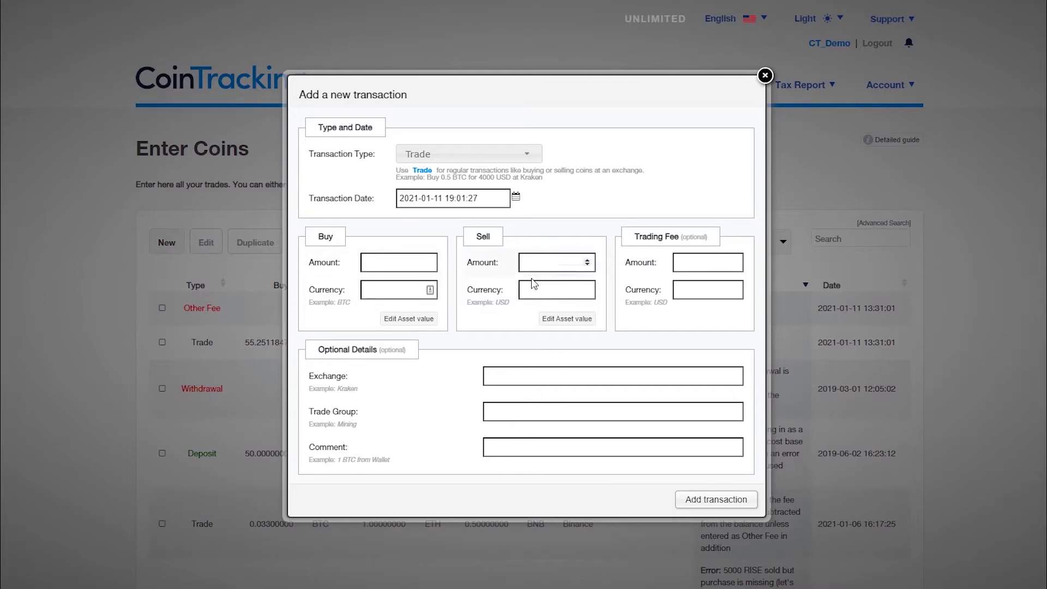
click(765, 77)
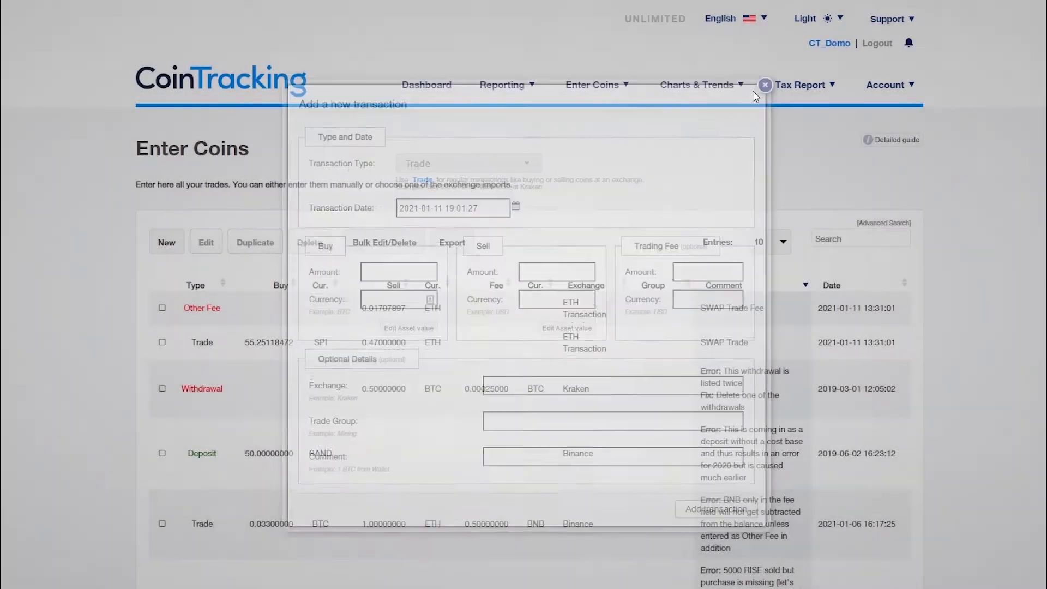
scroll(644, 218, down, 10)
scroll(648, 222, down, 20)
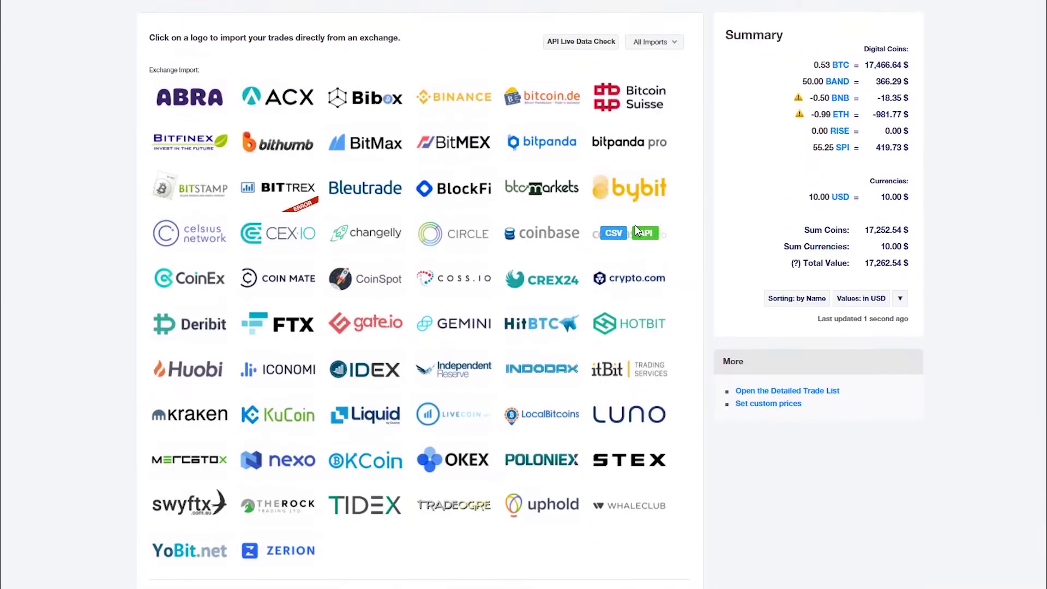
scroll(565, 276, down, 3)
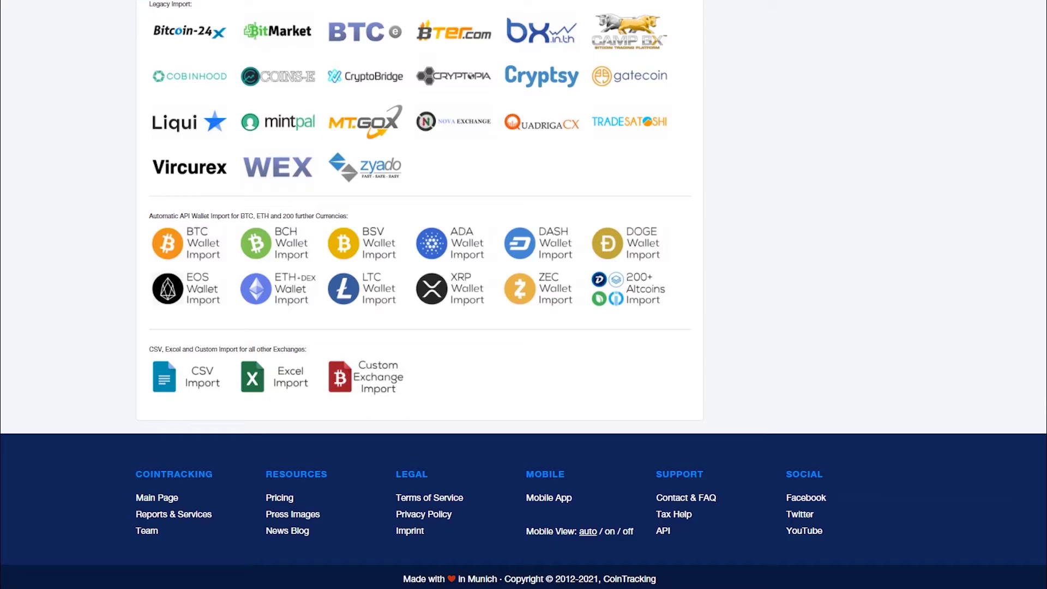
scroll(523, 294, up, 5)
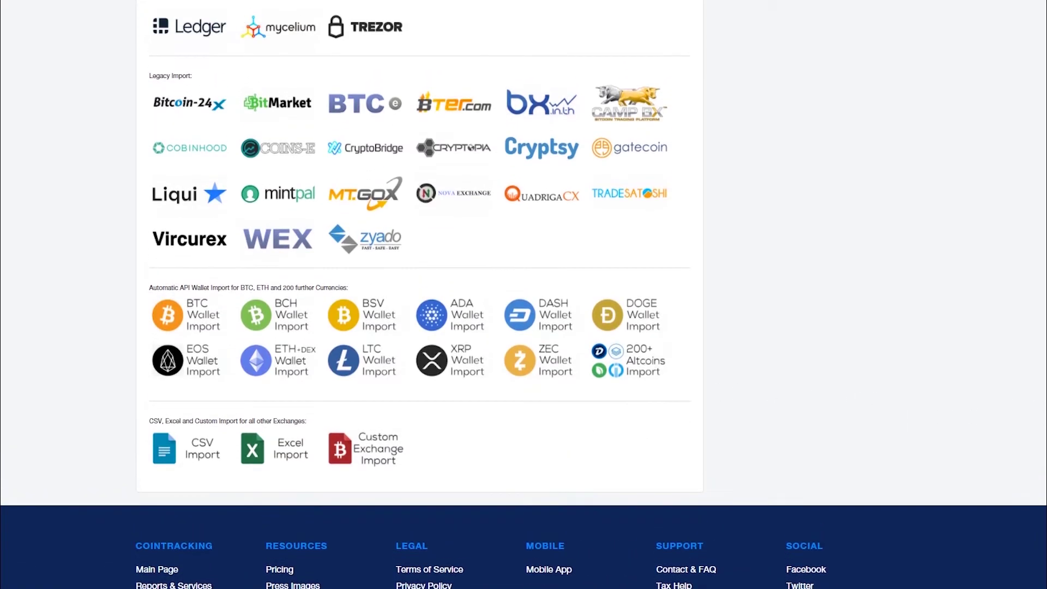
scroll(523, 295, up, 6)
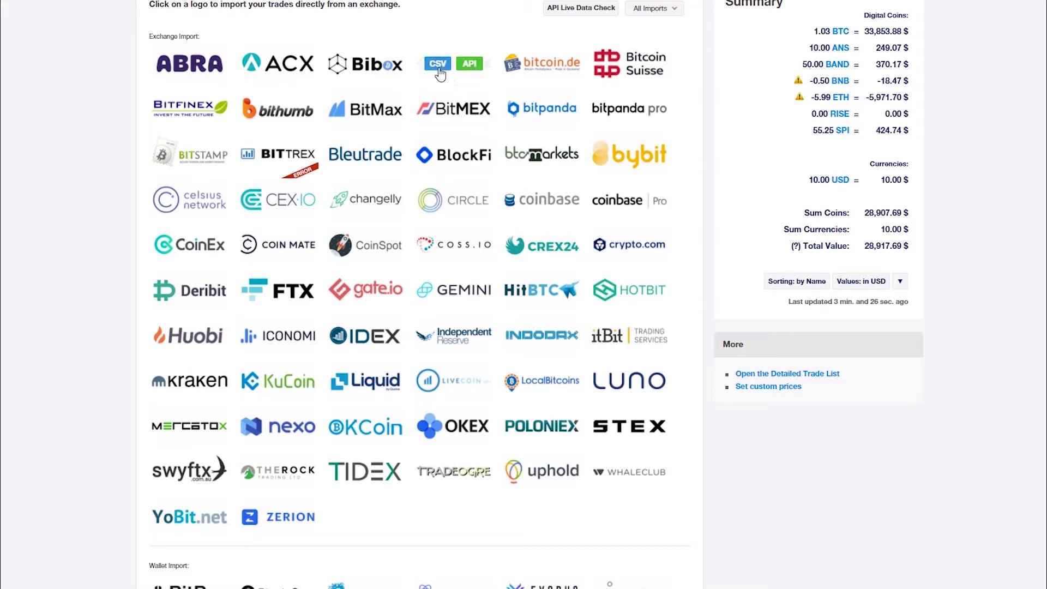
click(438, 71)
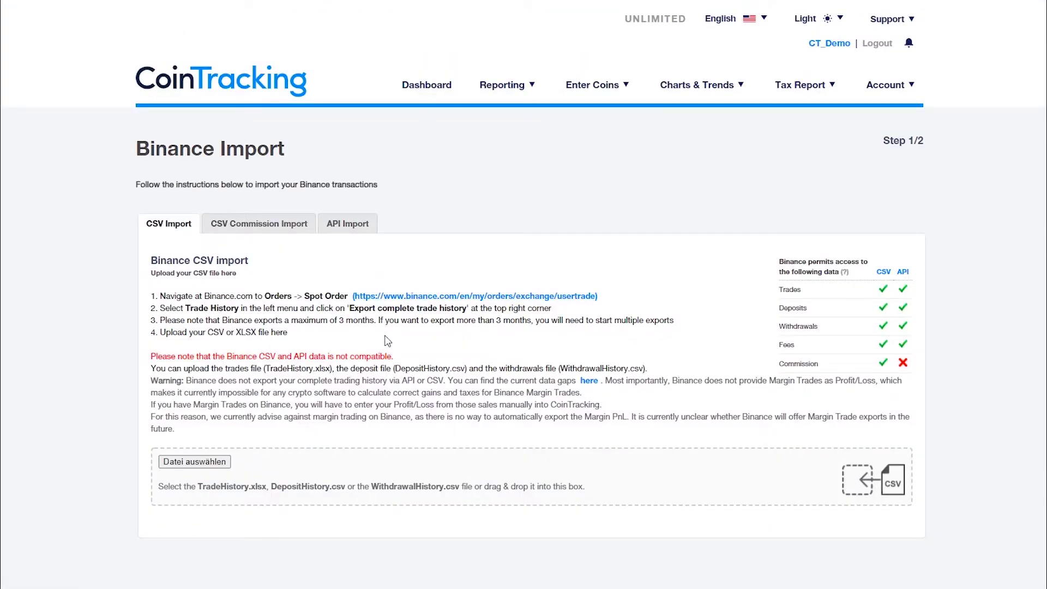
drag(397, 358, 151, 365)
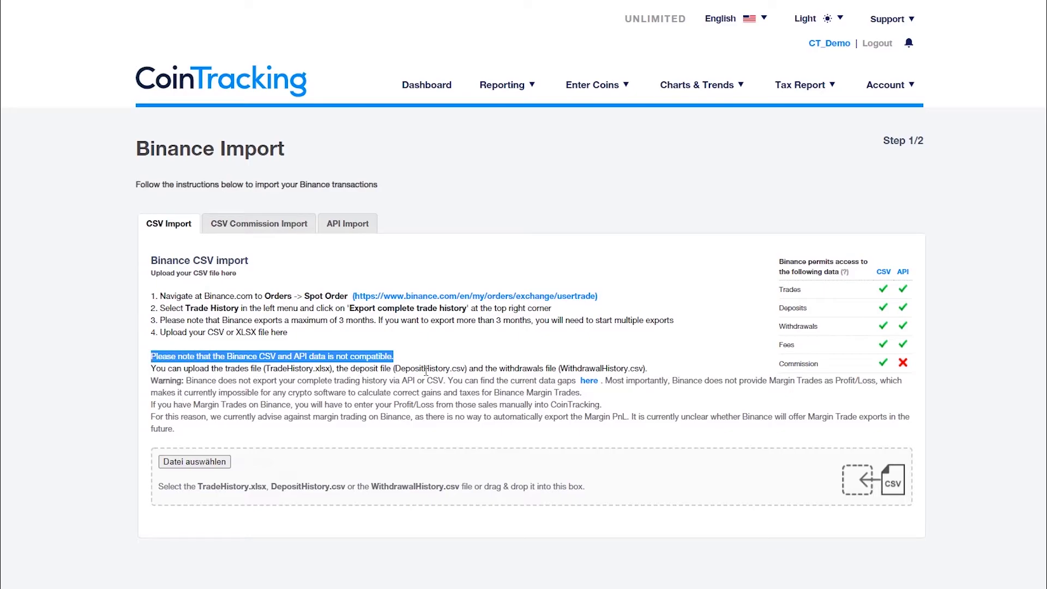
click(589, 86)
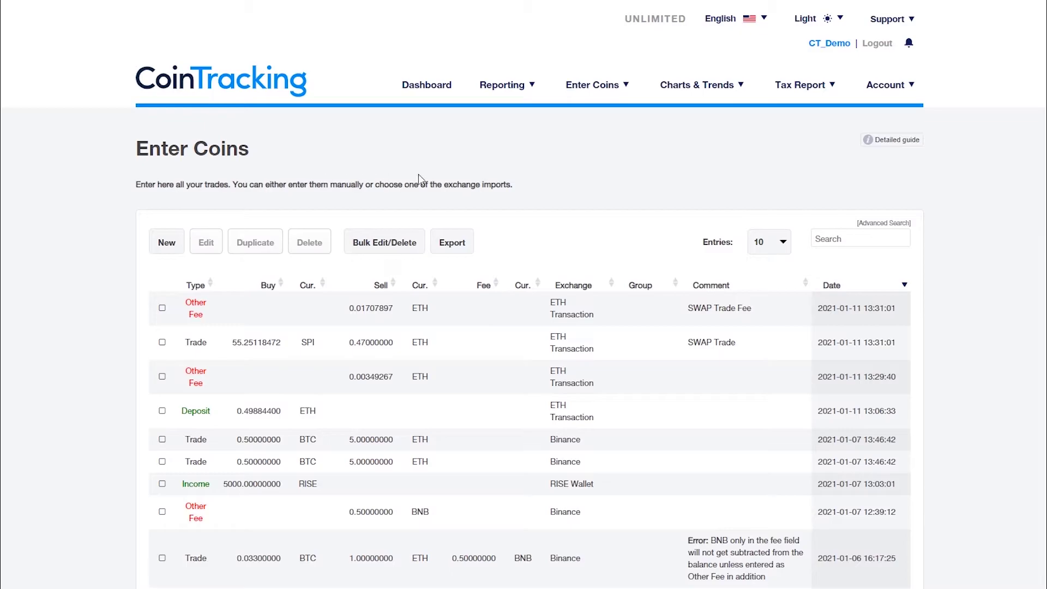
Run the Duplicate Transactions check and expand the duplicated Binance 0.5 BTC for 5 ETH trade
mouse_move(500, 98)
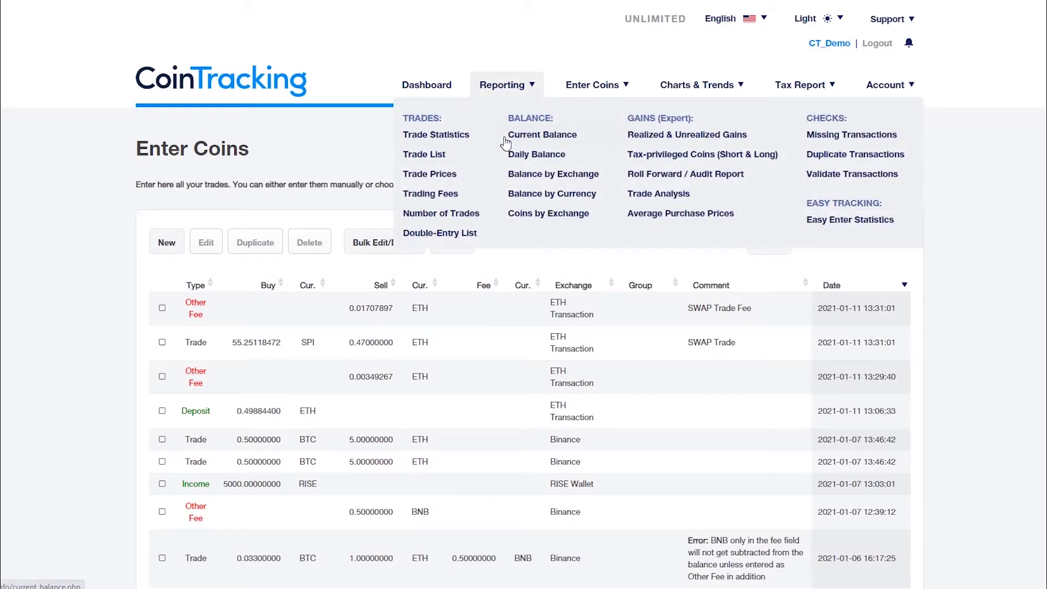
click(859, 157)
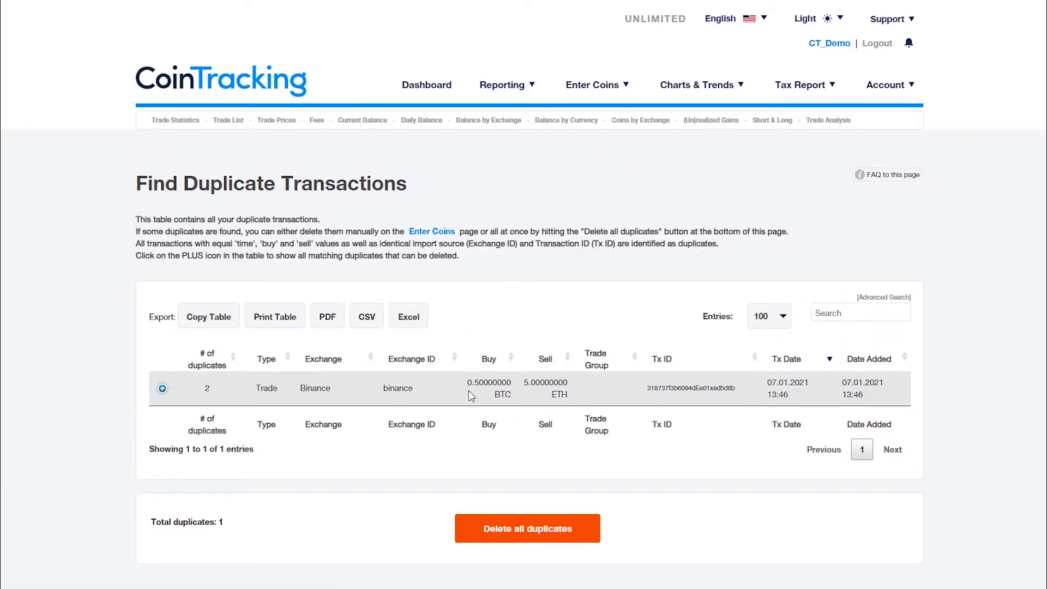
click(162, 388)
scroll(160, 391, down, 3)
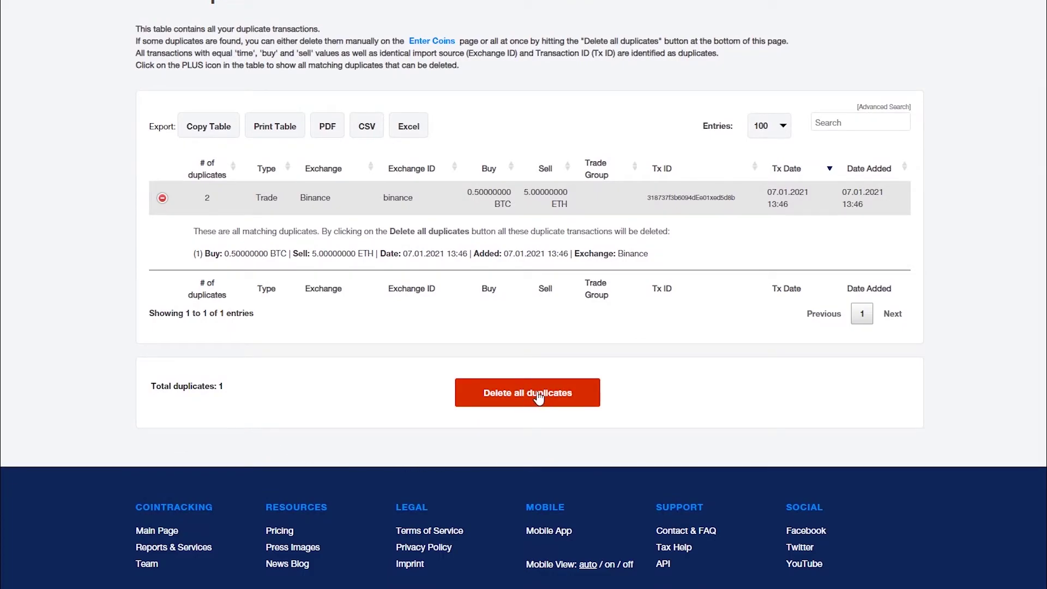
scroll(539, 398, up, 3)
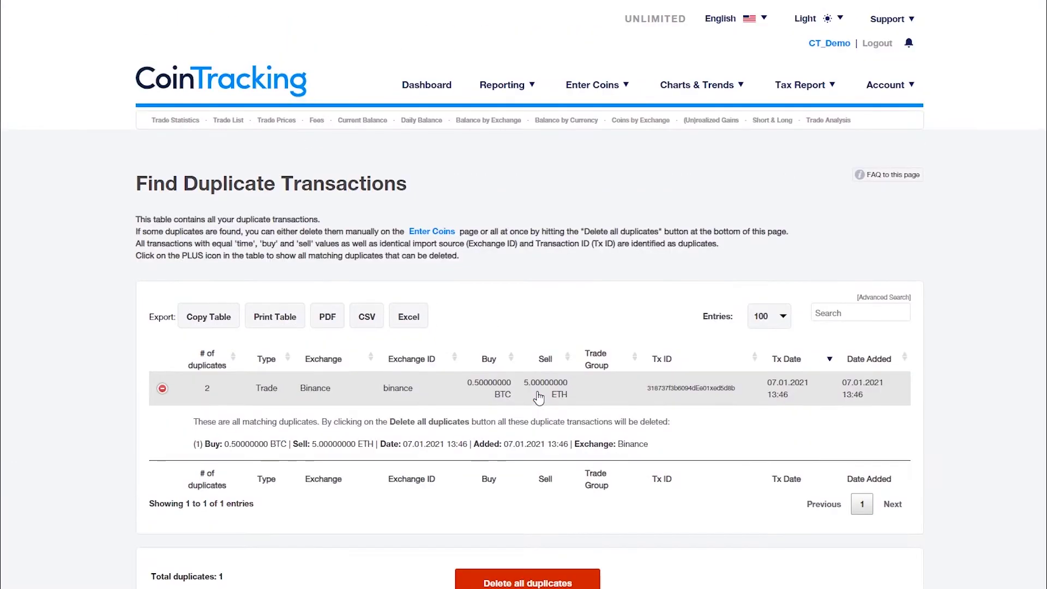
click(585, 89)
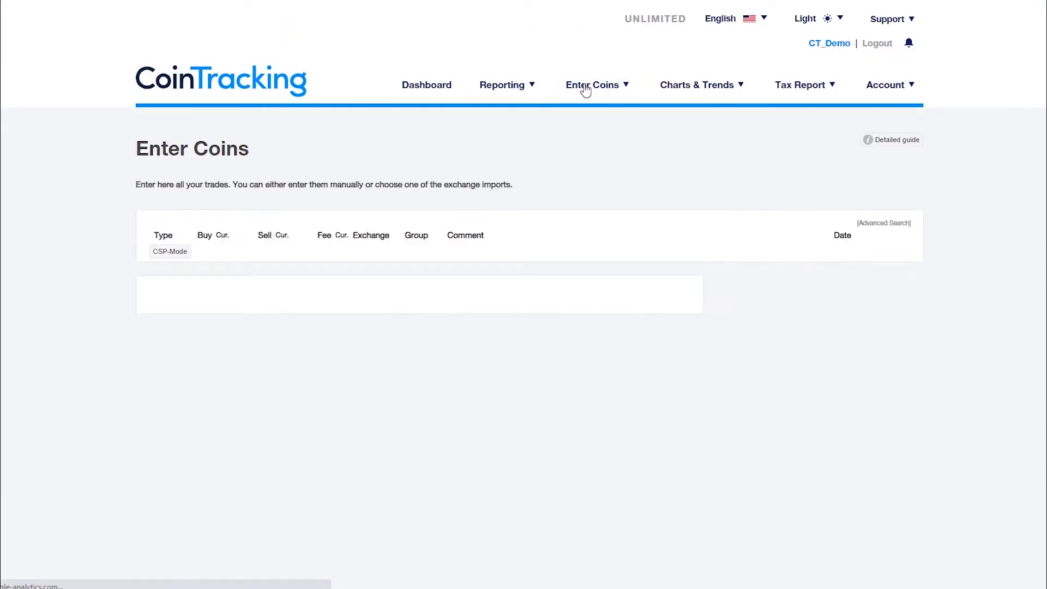
click(161, 309)
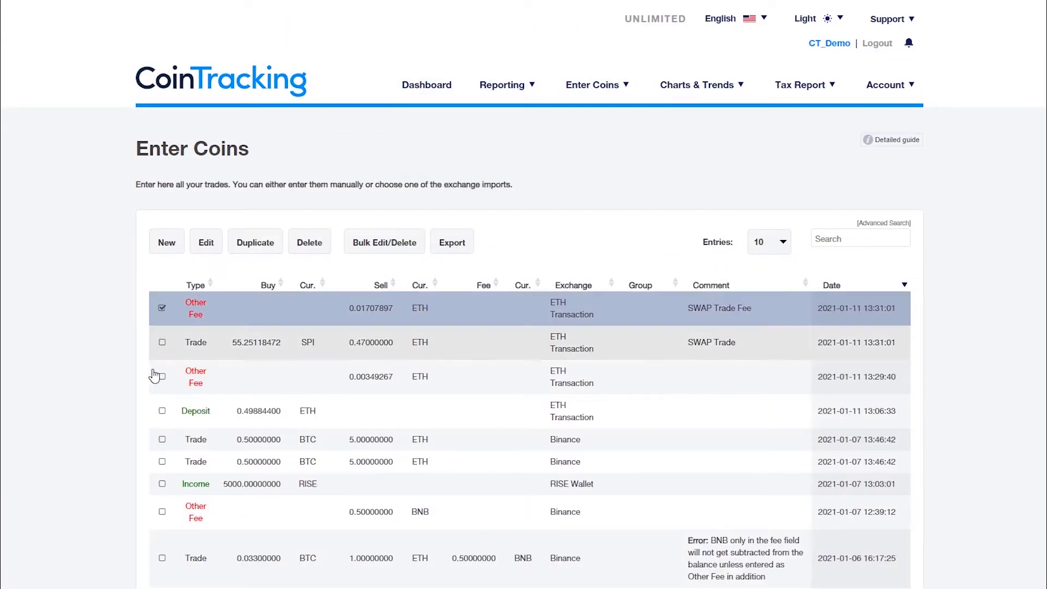
shift+click(162, 412)
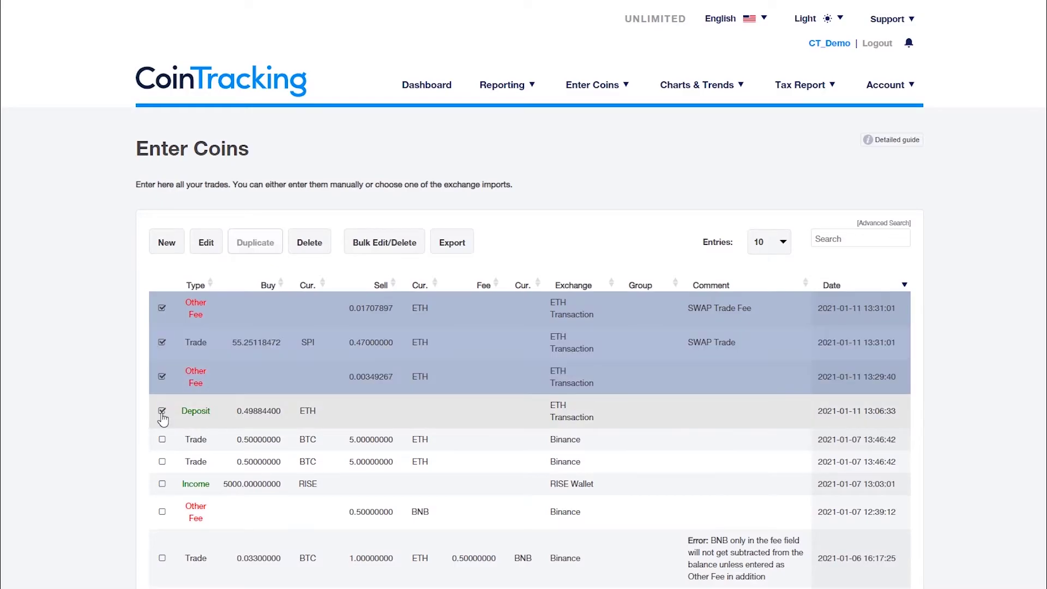
click(162, 461)
click(162, 512)
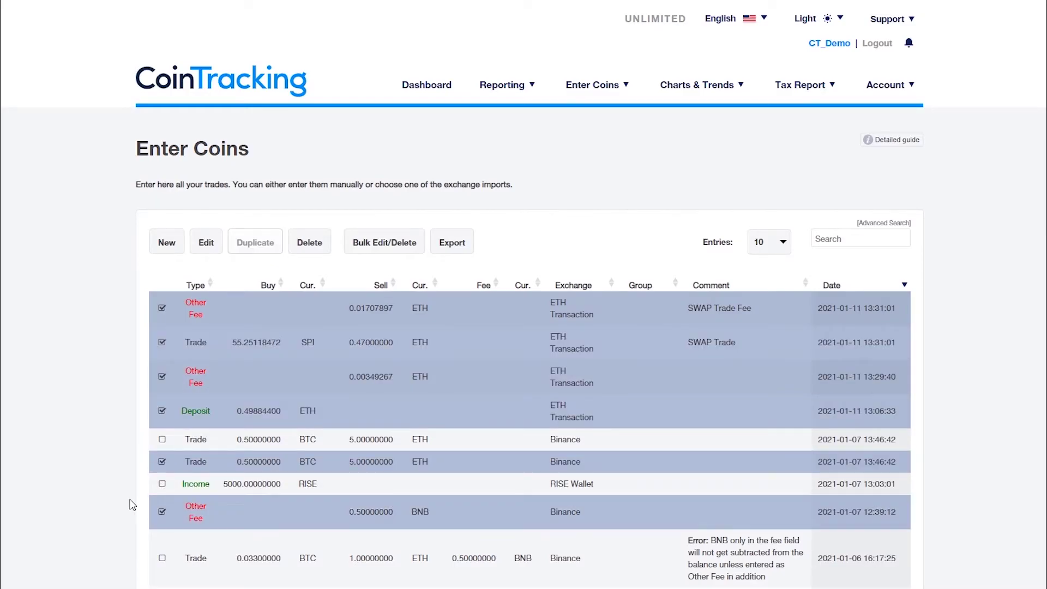
scroll(162, 502, down, 3)
click(162, 432)
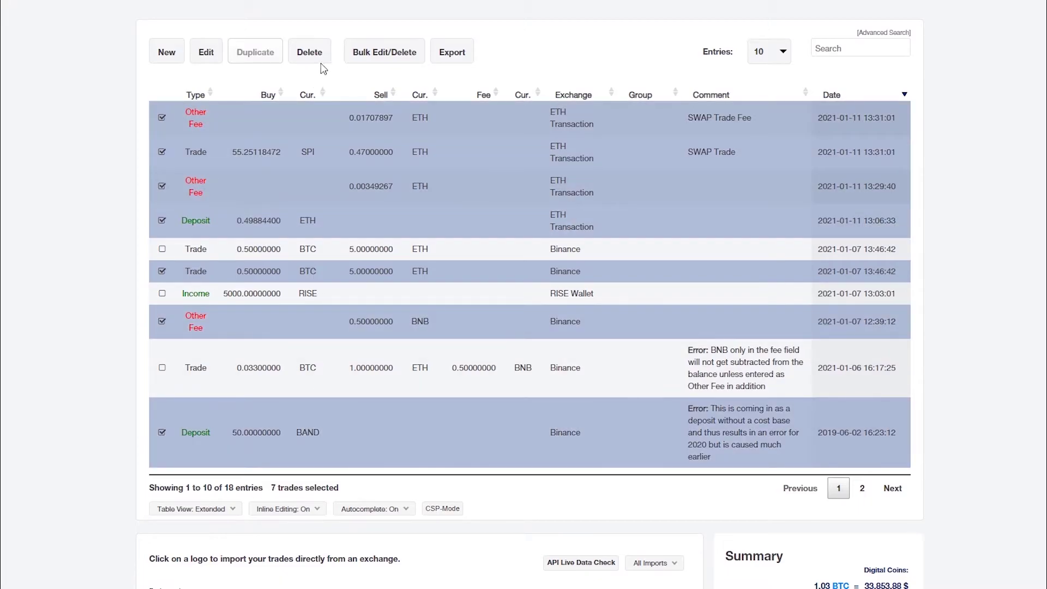
click(309, 52)
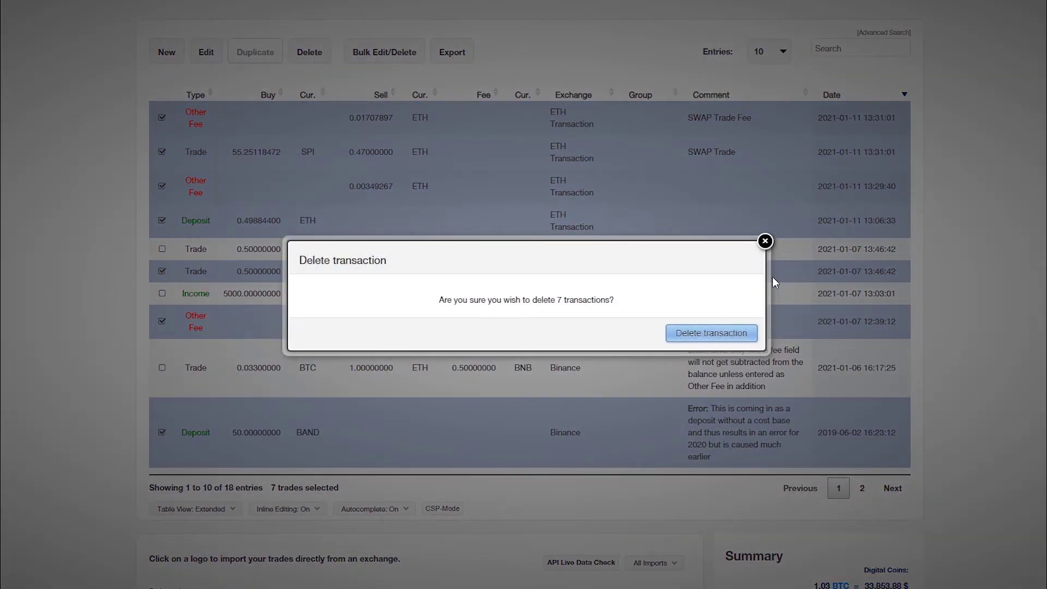
click(765, 241)
scroll(650, 250, up, 3)
mouse_move(507, 84)
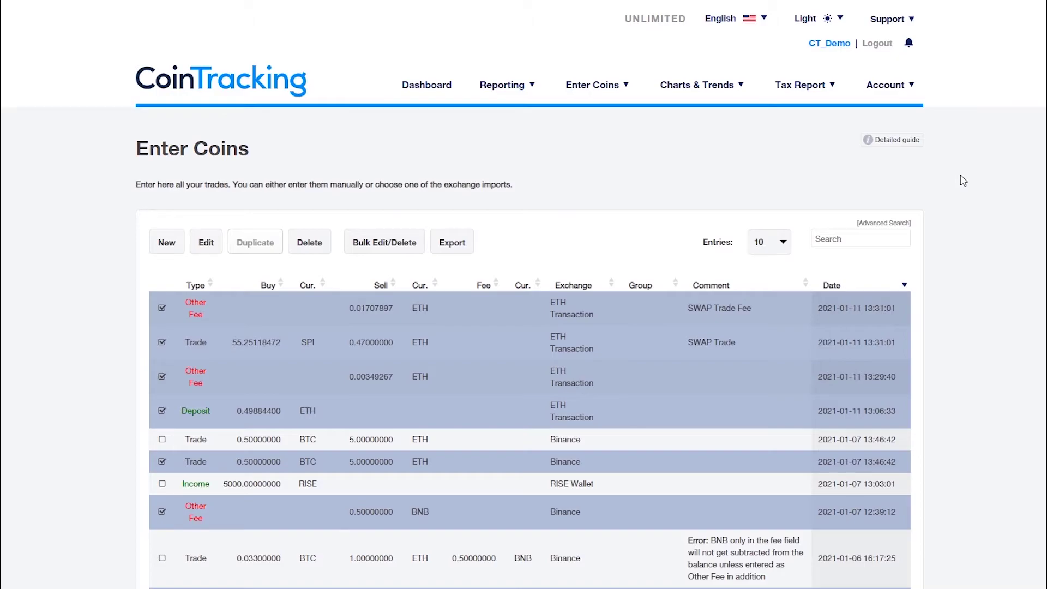
Sort trades oldest first and switch the 10-unit Bitfinex reward from ANS to NEO
click(843, 286)
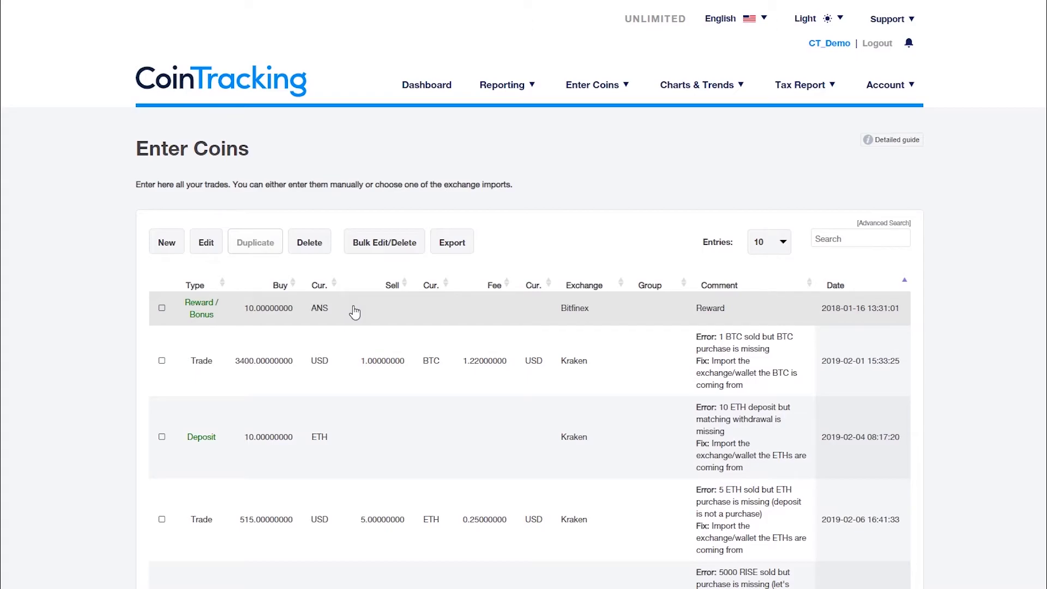
click(318, 315)
drag(257, 268, 202, 264)
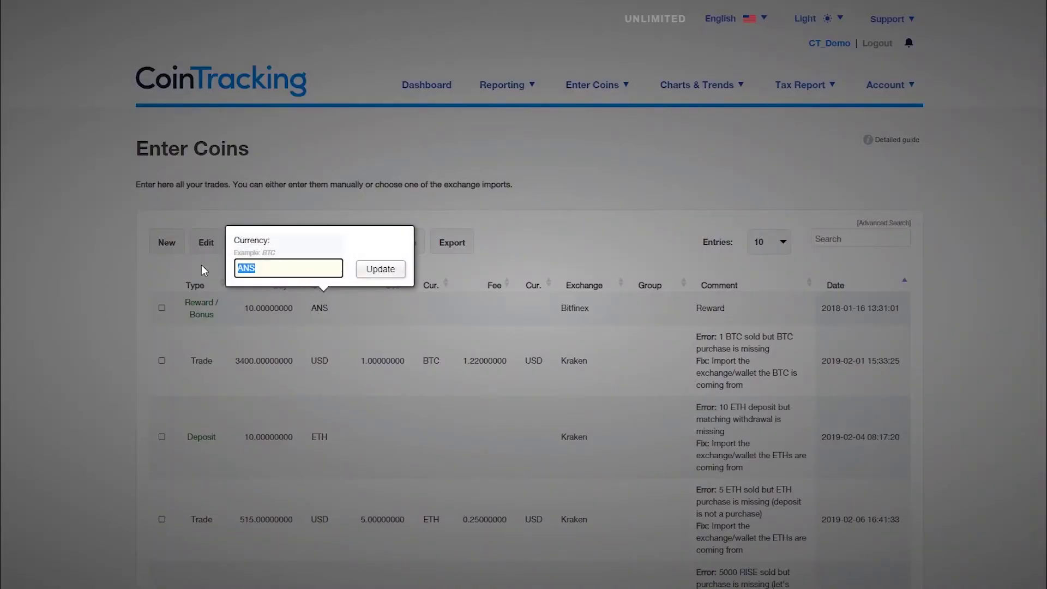
text(NEO)
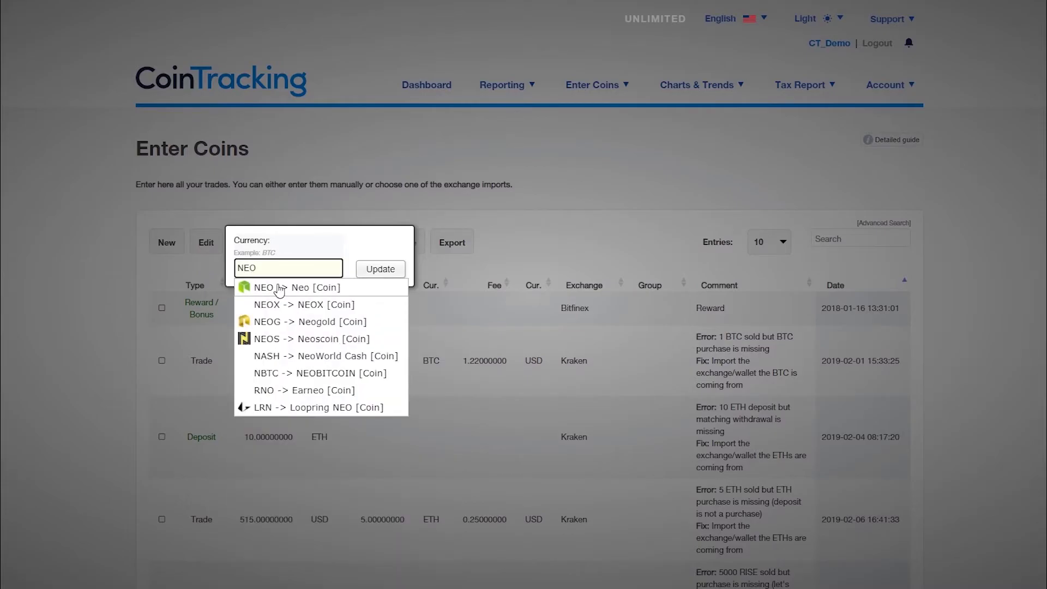
click(271, 283)
click(366, 270)
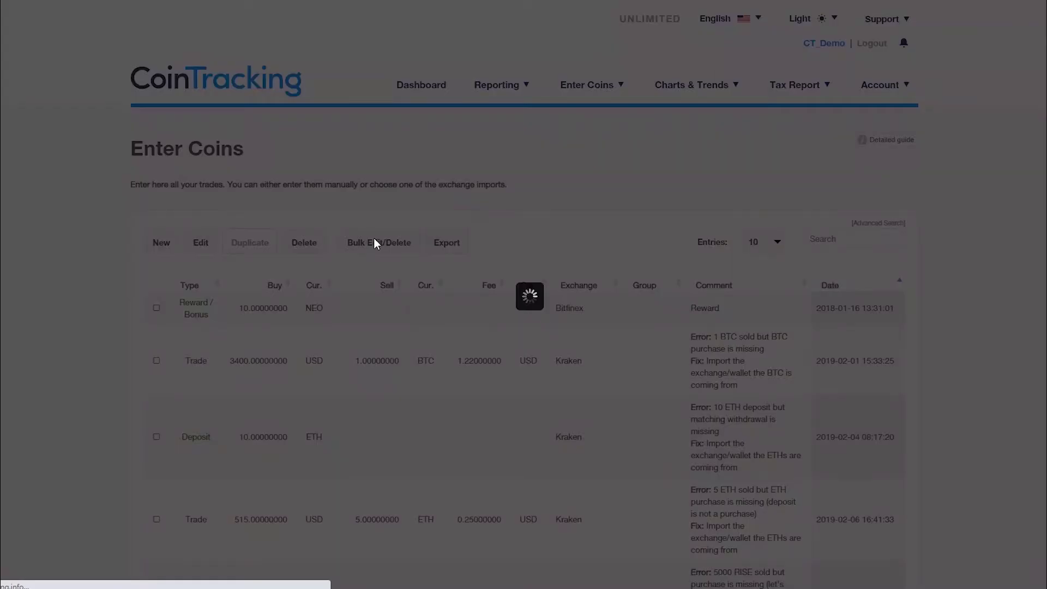
click(374, 242)
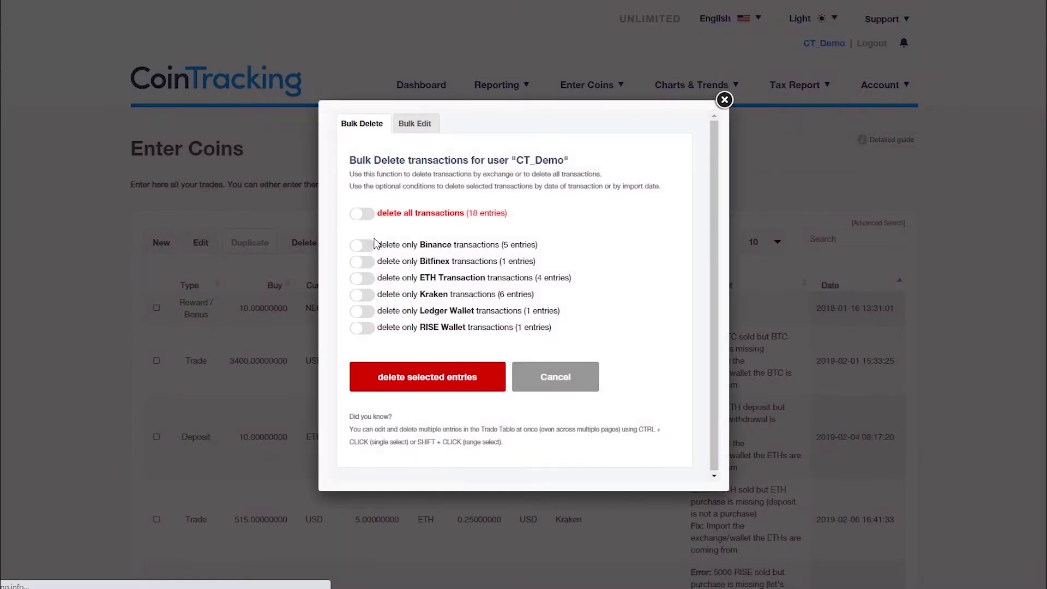
click(411, 124)
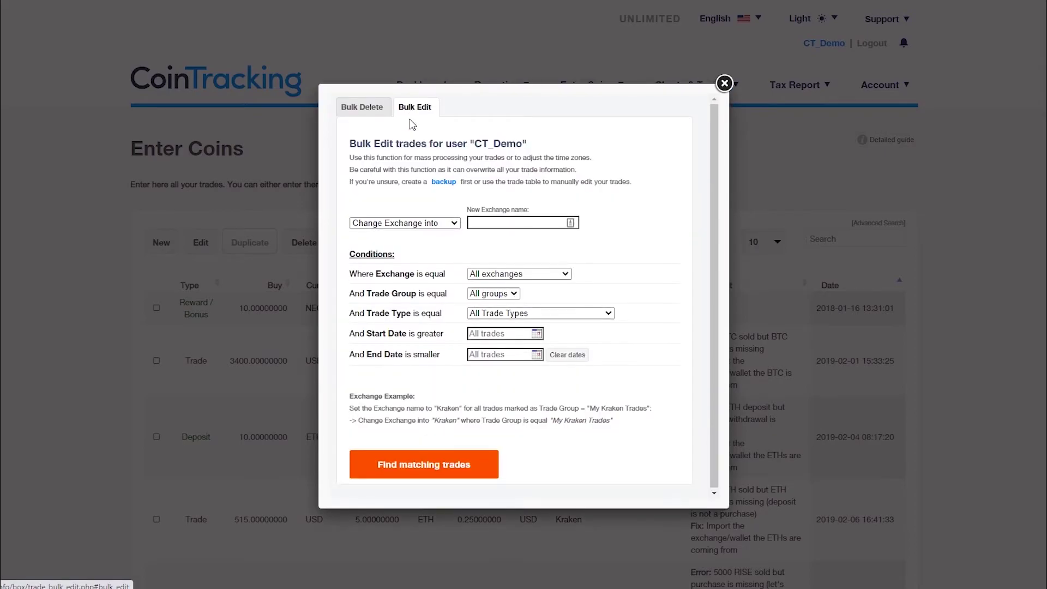
click(411, 222)
click(395, 277)
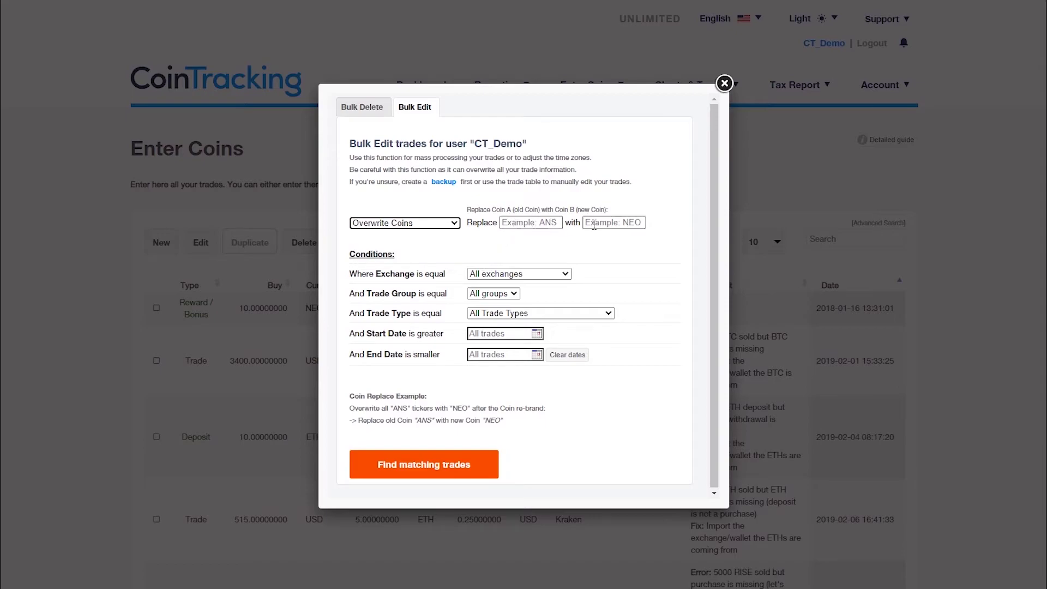
click(450, 471)
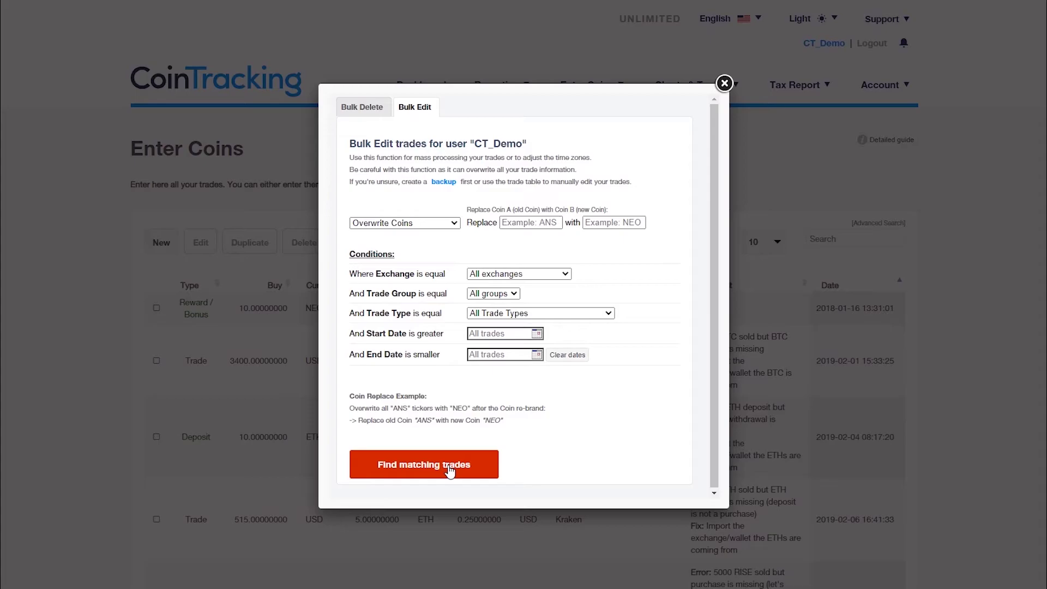
click(724, 83)
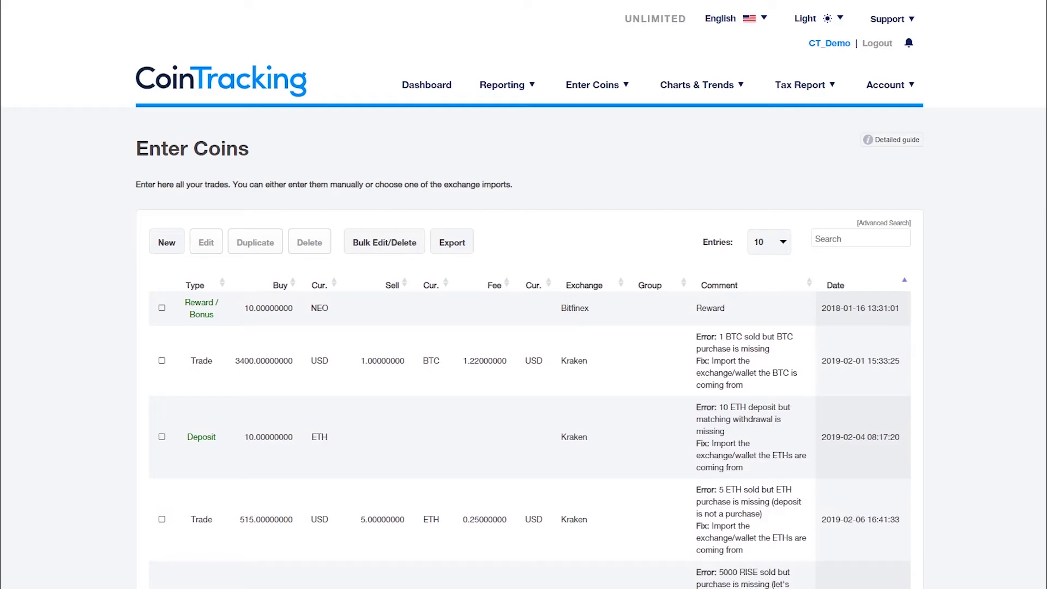
Start a new transaction receiving 50 BSV (Bitcoin SV)
click(165, 247)
click(378, 265)
text(50)
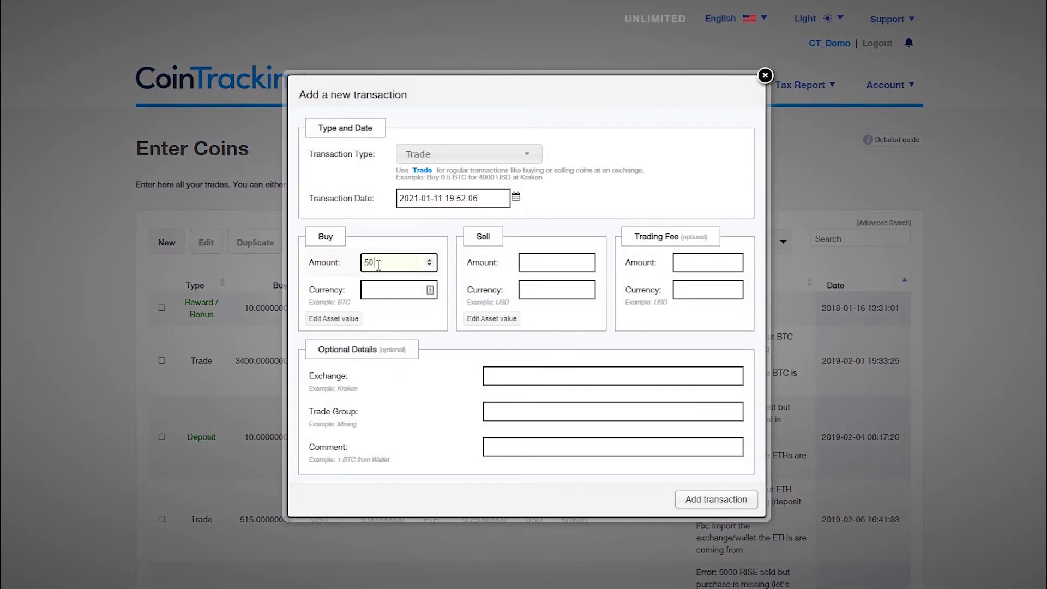
click(377, 289)
text(BSV)
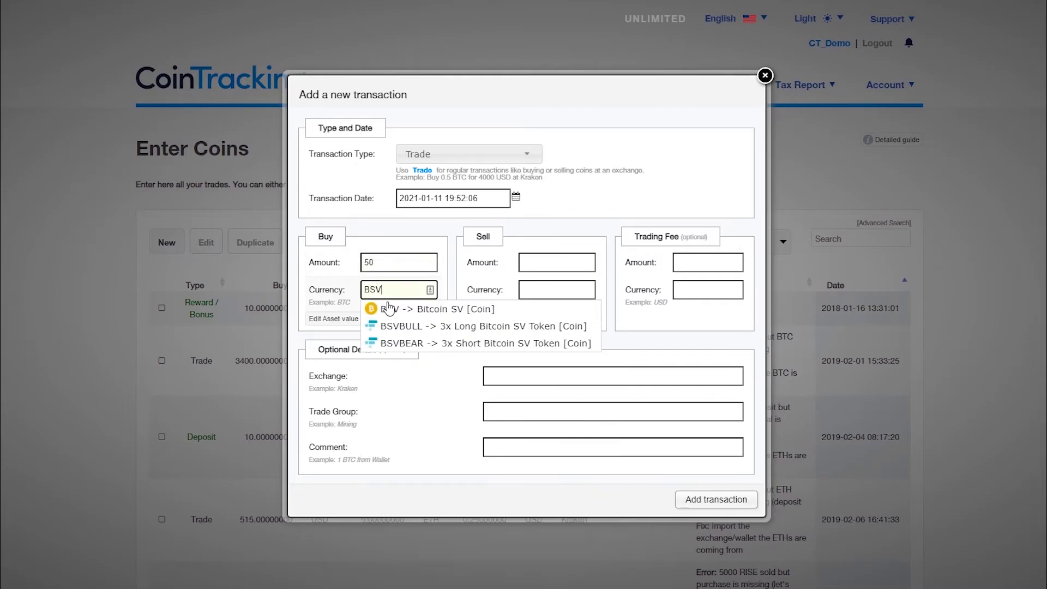
click(397, 304)
Set the transaction date to 2018-11-15
click(422, 198)
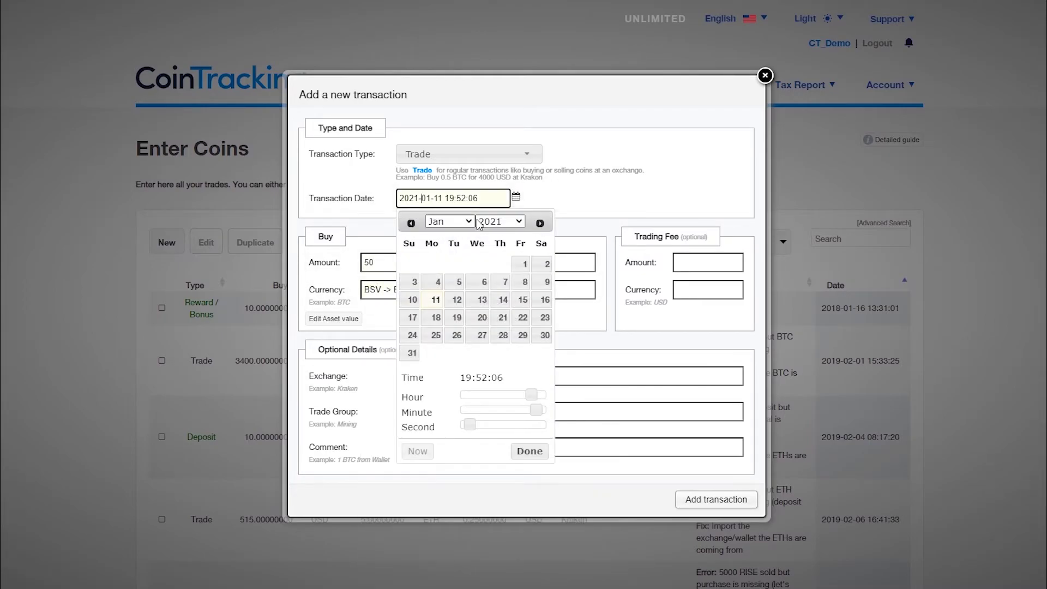
click(500, 221)
click(490, 314)
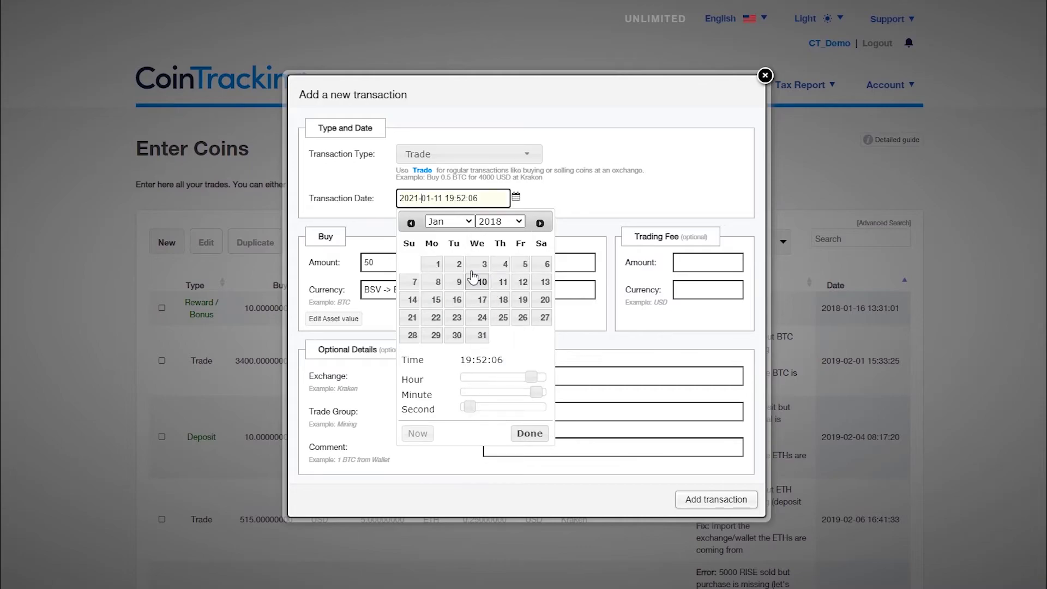
click(449, 220)
key(Escape)
key(n)
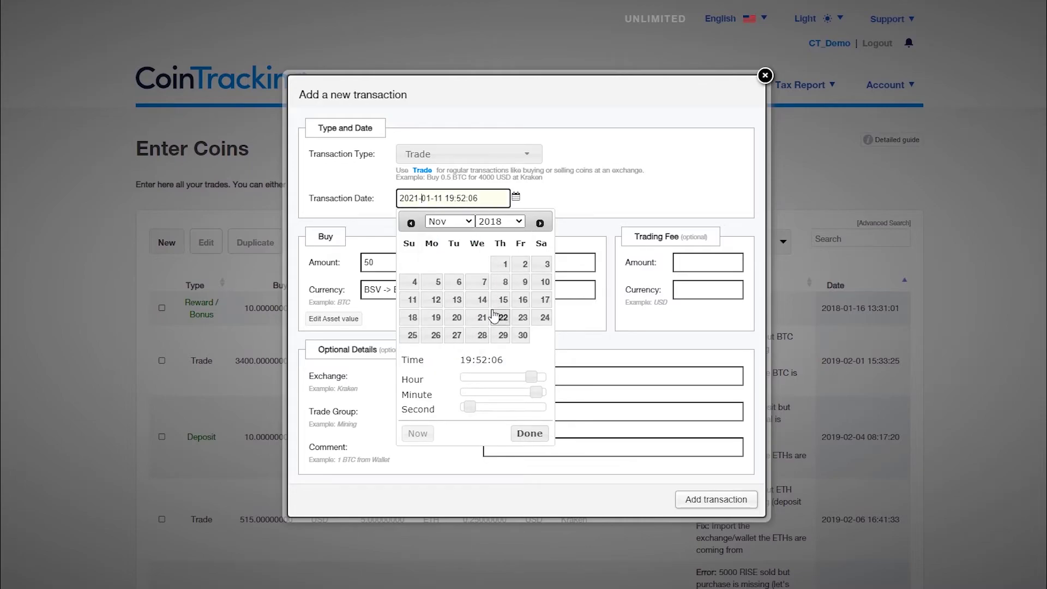
click(500, 299)
click(527, 433)
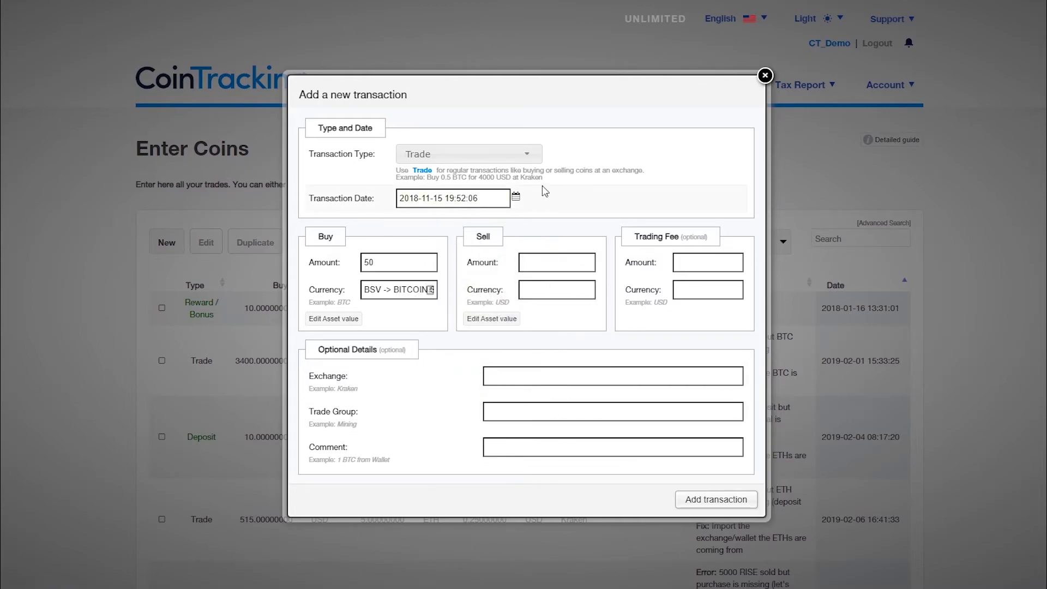
Make it a Reward / Bonus on Bitfinex commented 'Hard fork' and add it
click(535, 157)
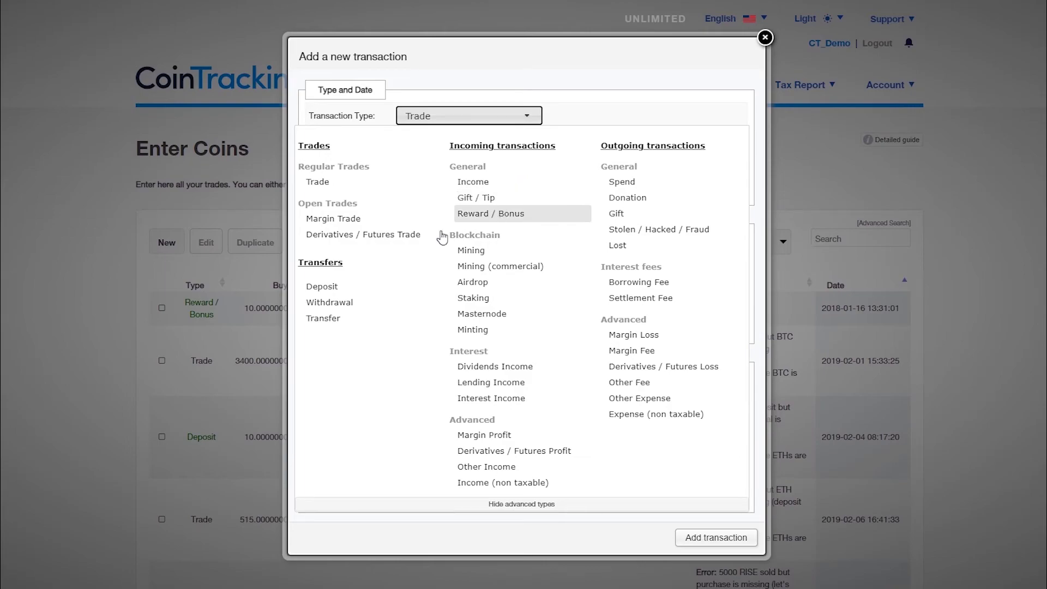
click(489, 219)
click(514, 372)
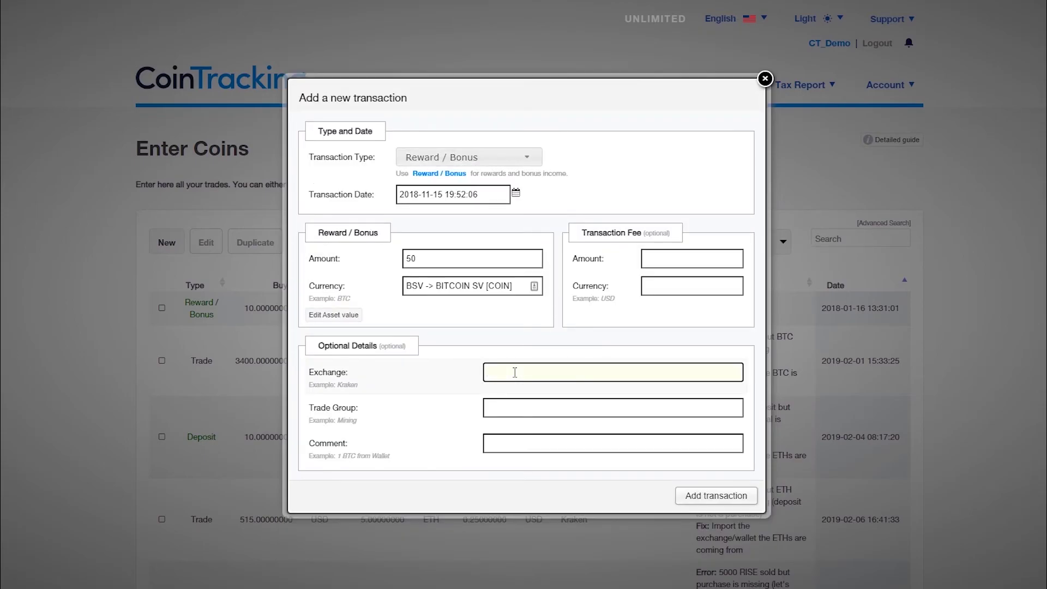
text(Bitf)
click(507, 393)
key(Tab)
key(Tab)
text(Hard fork)
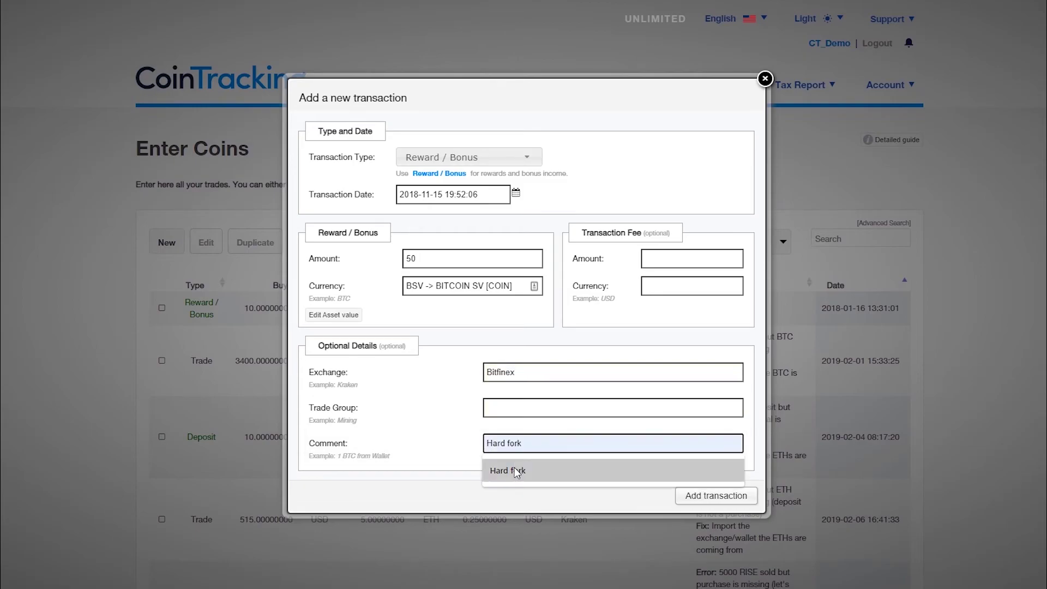
click(693, 497)
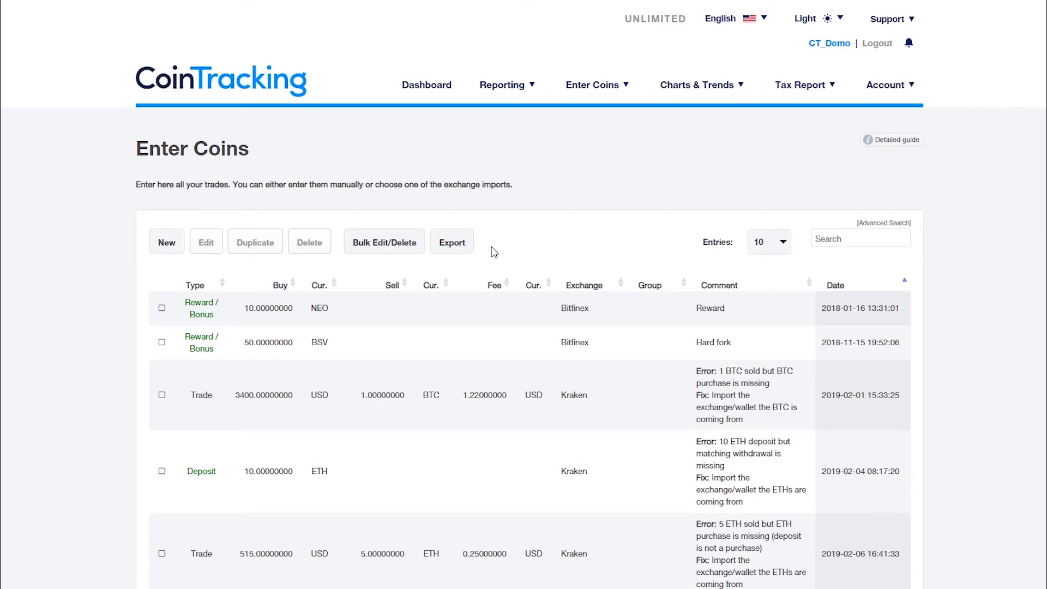
click(797, 94)
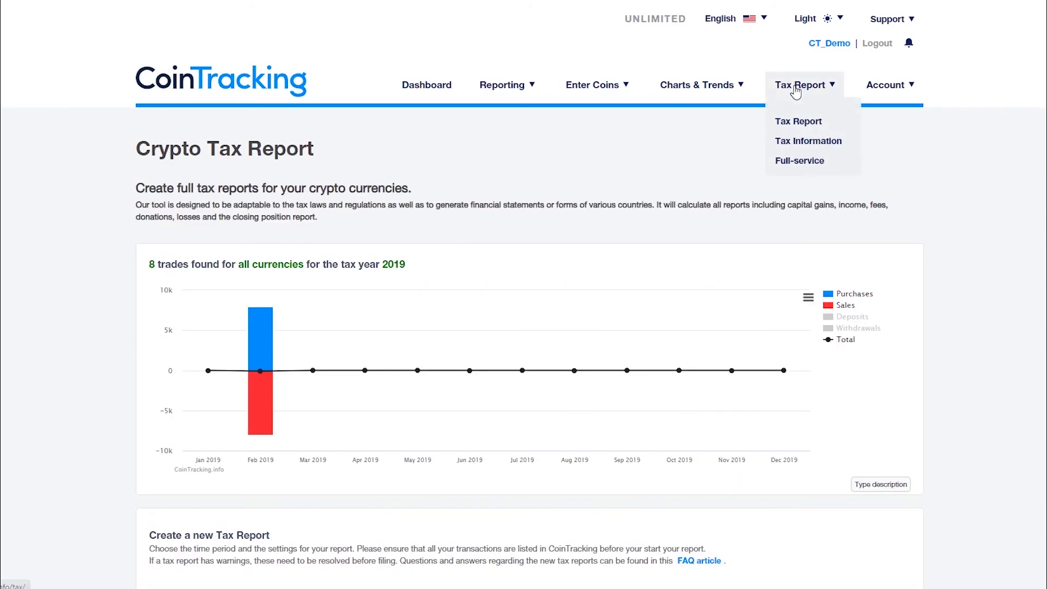
scroll(817, 289, down, 15)
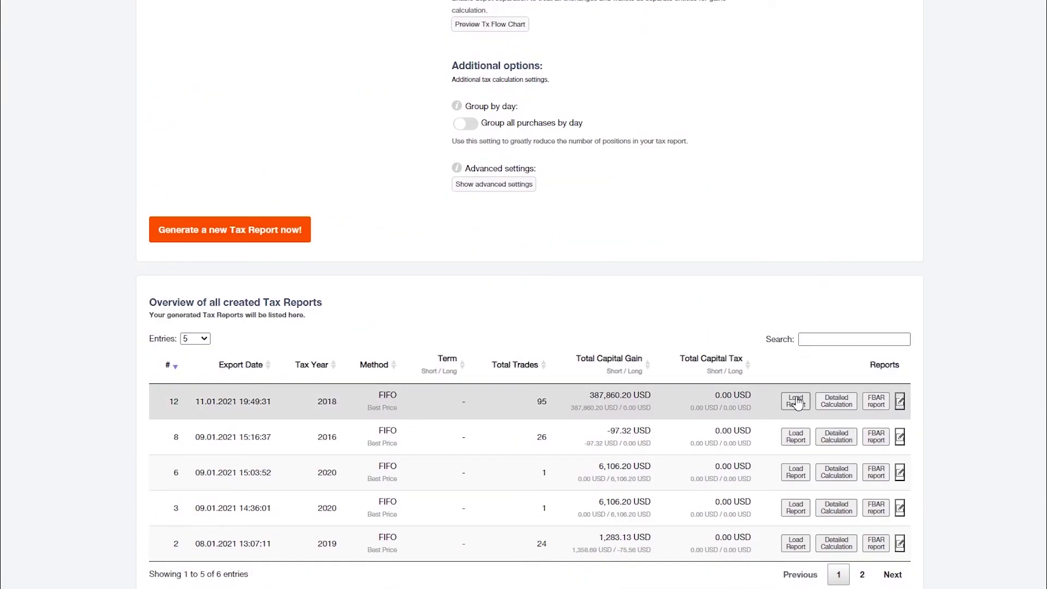
click(796, 402)
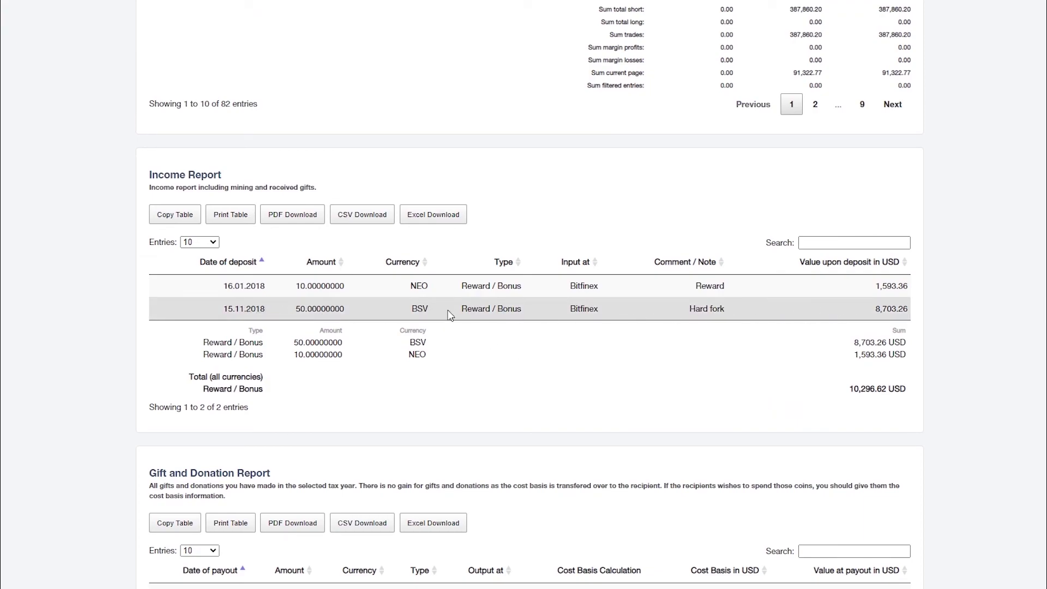
click(752, 310)
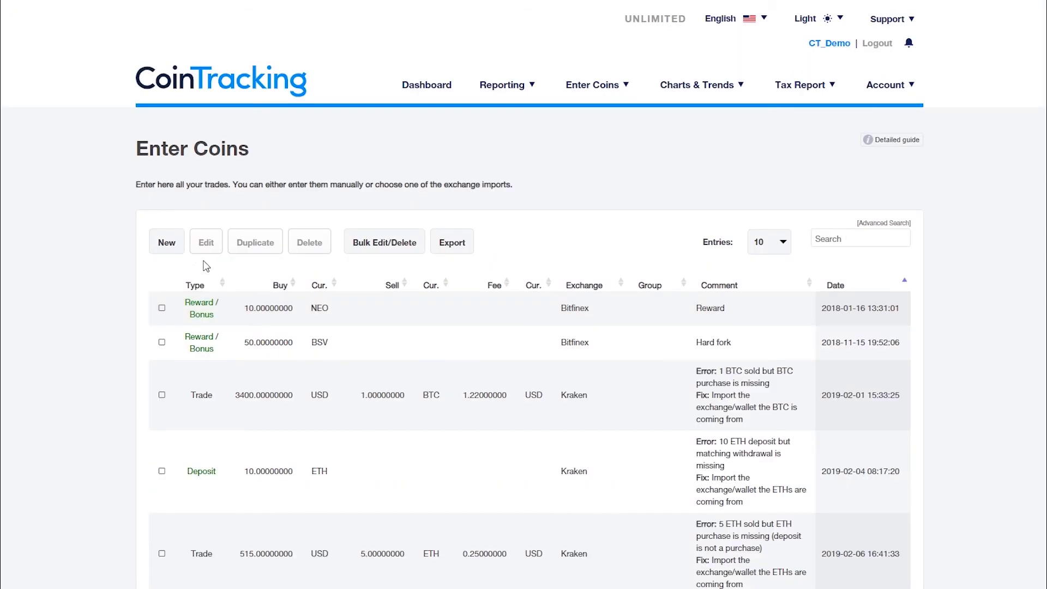
Start a new trade buying 5000 WAVES for 1000 USD
click(167, 242)
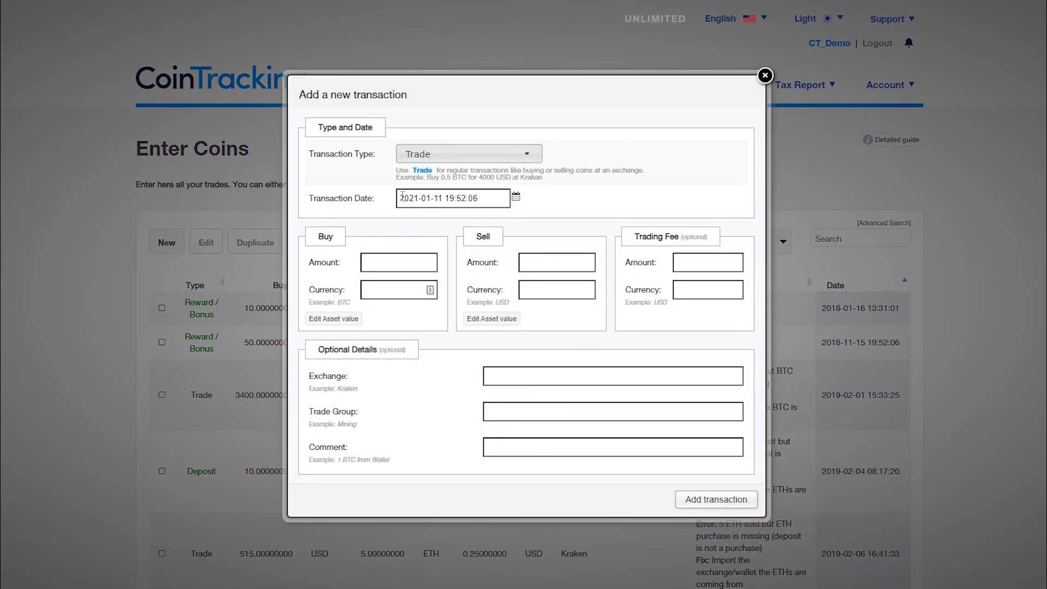
click(389, 267)
text(5000)
key(Tab)
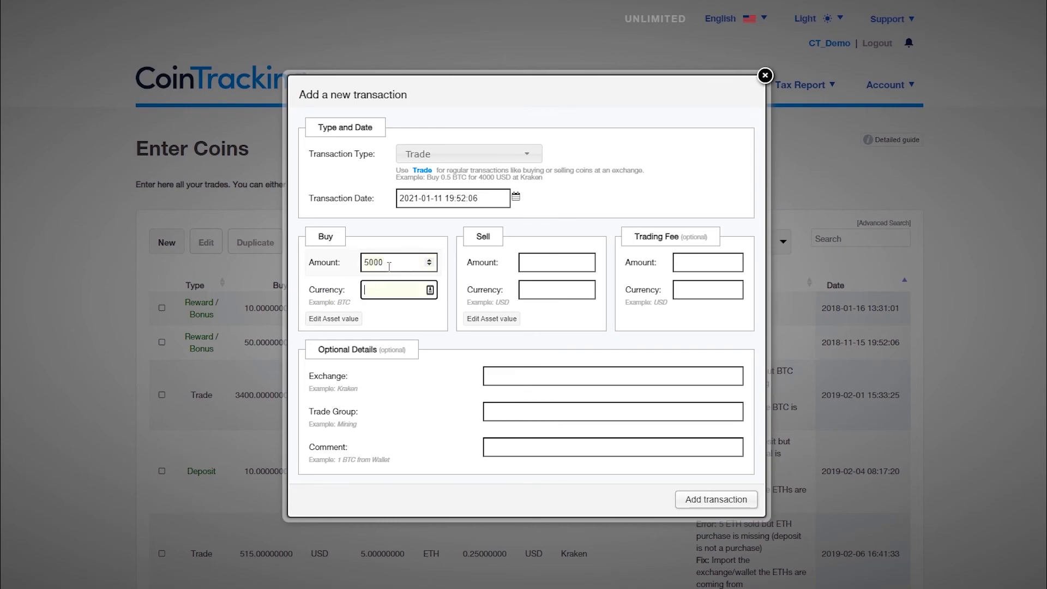
text(WAVES)
key(Return)
click(553, 261)
text(1000)
key(Tab)
text(USD)
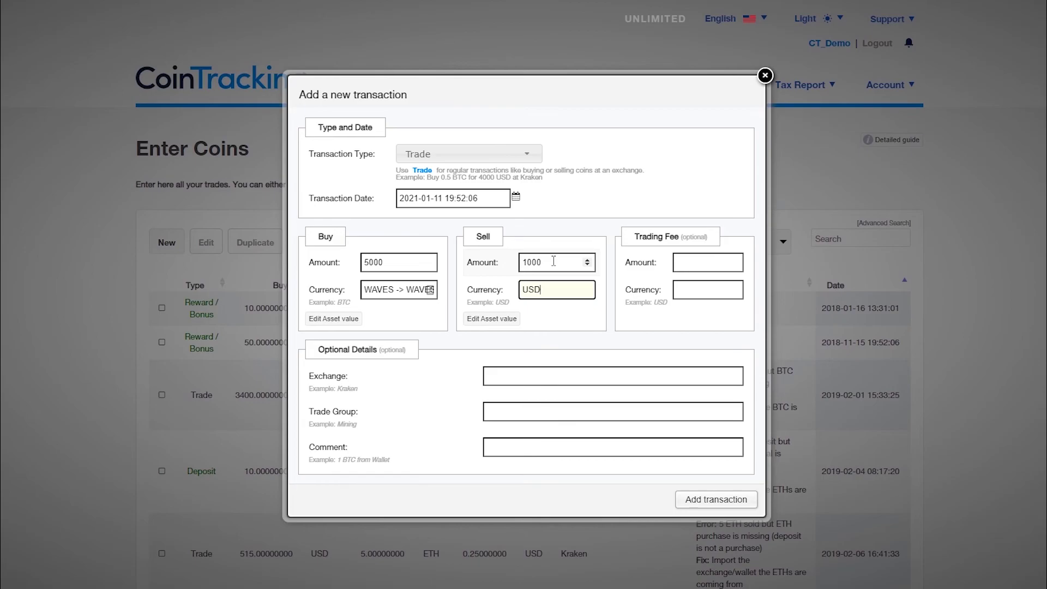
key(Return)
Set the trade date to 2016-10-14
click(455, 198)
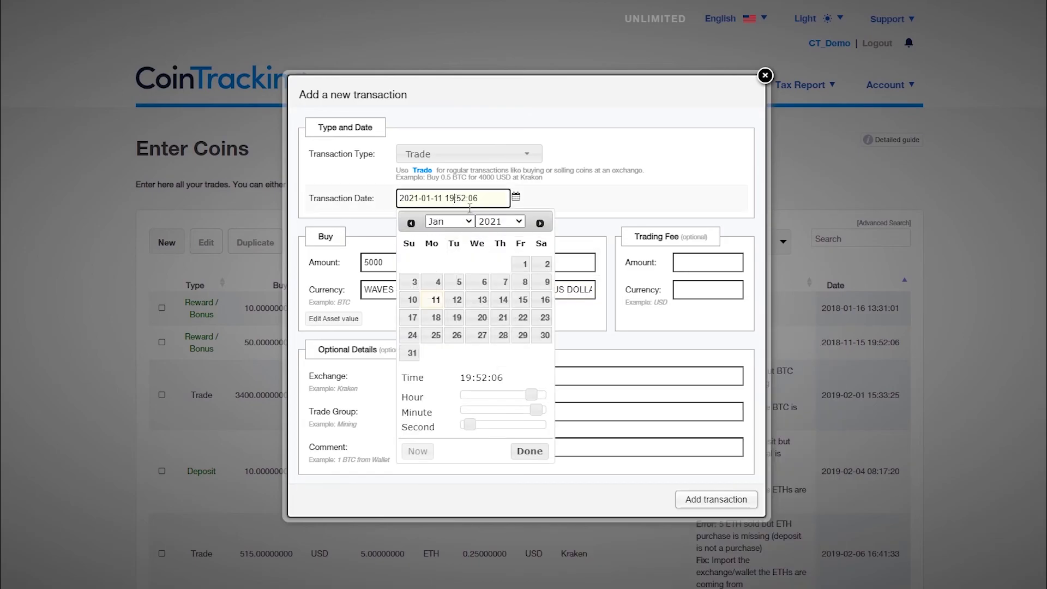
click(488, 222)
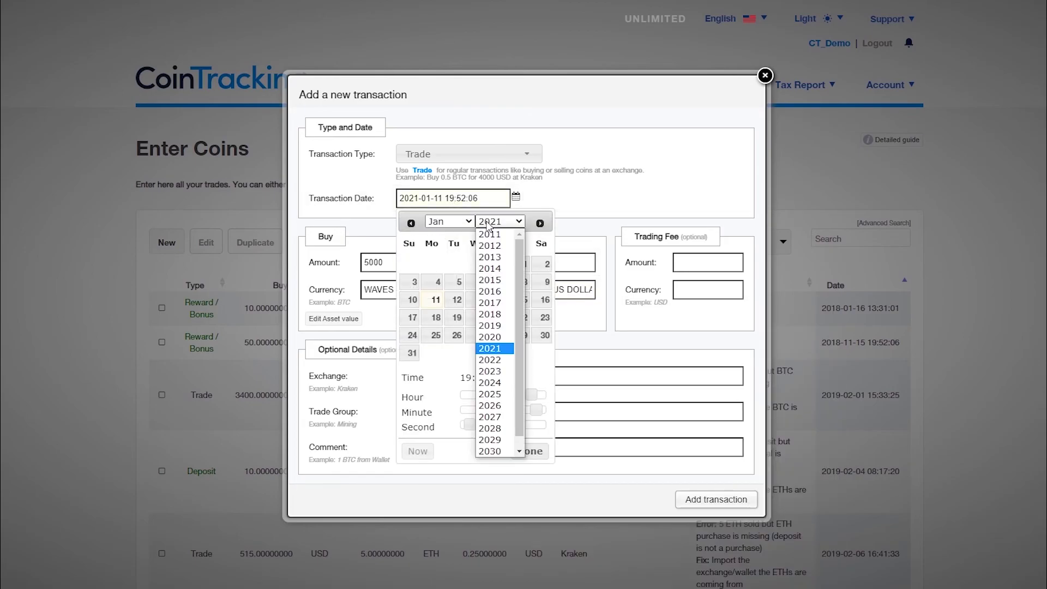
click(490, 291)
click(449, 221)
click(448, 337)
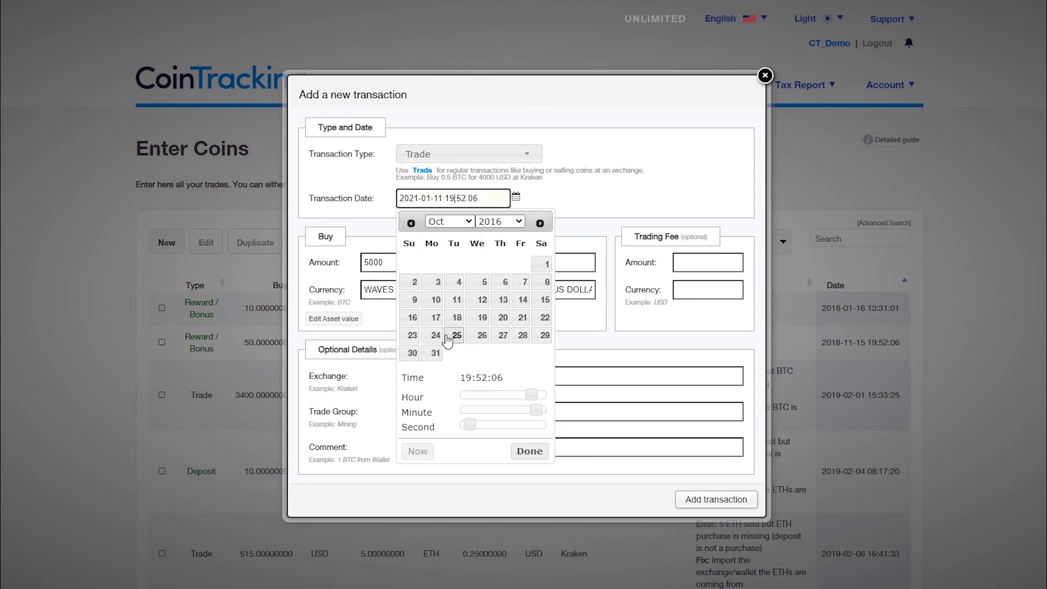
click(520, 300)
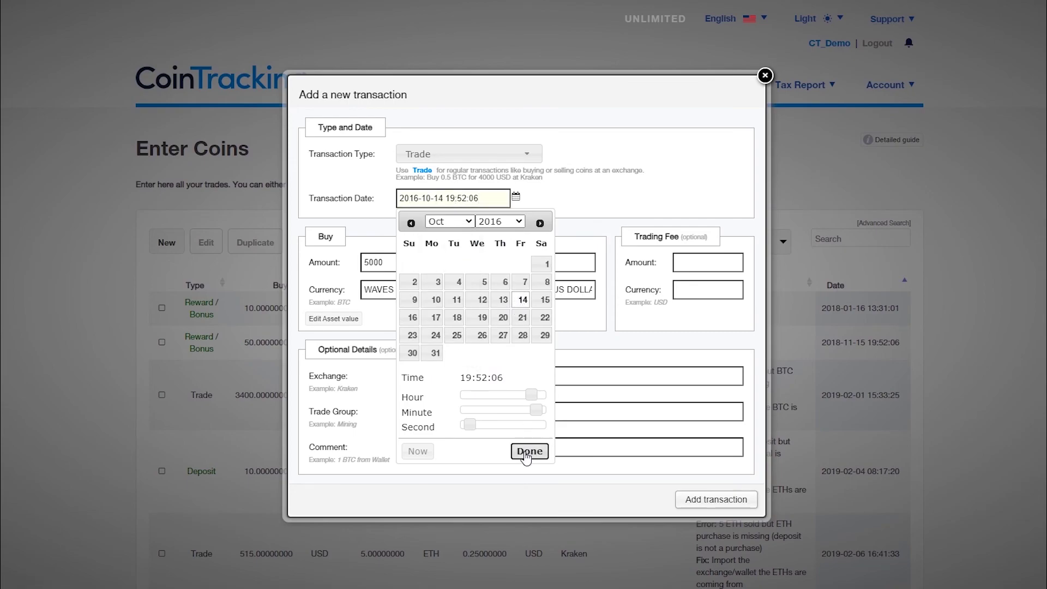
click(530, 451)
Set exchange 'WAVES wallet' and comment 'ICO', then add the trade
click(517, 374)
text(WAVES wallet)
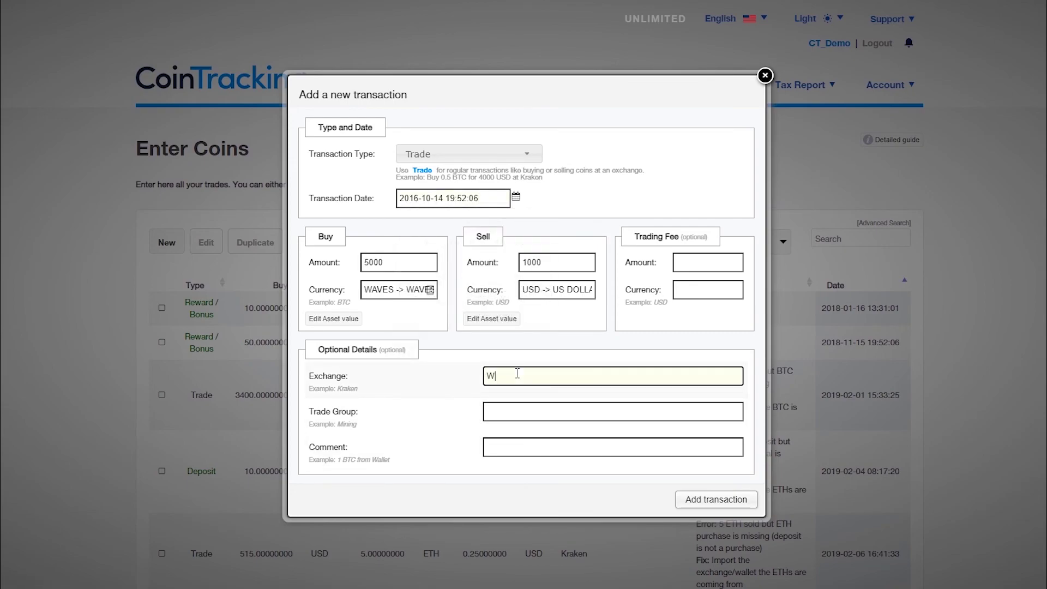
key(Tab)
key(Tab)
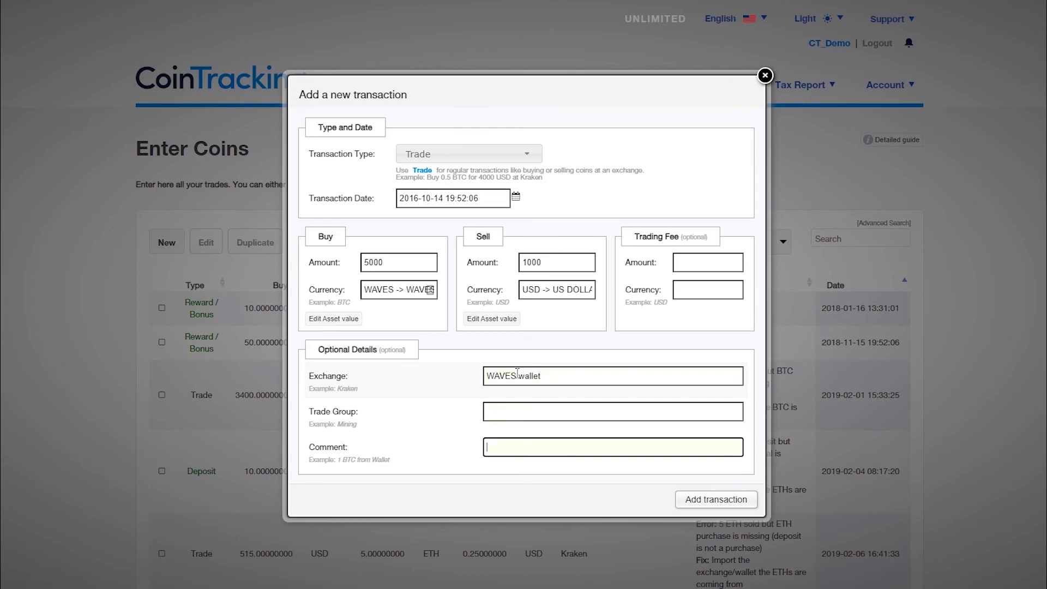
text(ICO)
click(710, 500)
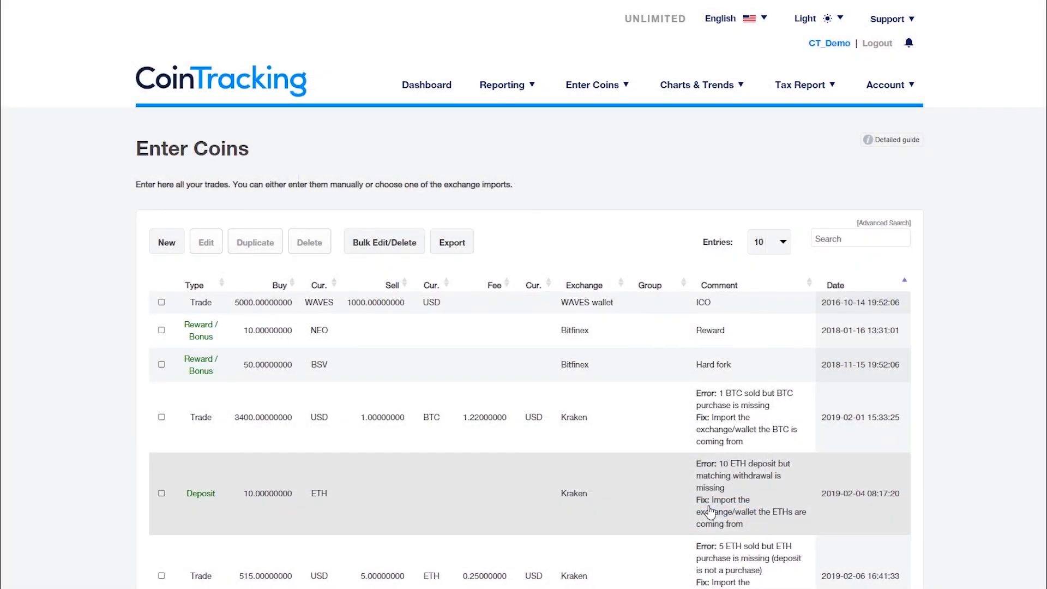